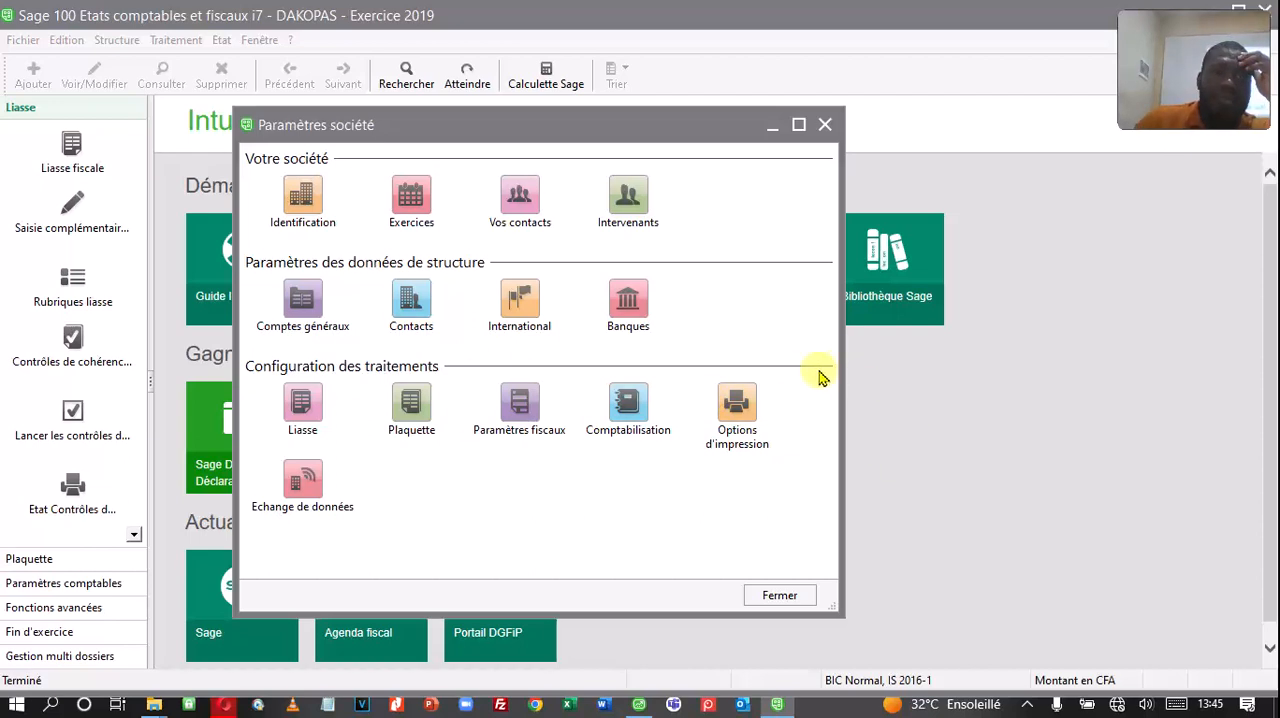
drag(337, 126, 377, 131)
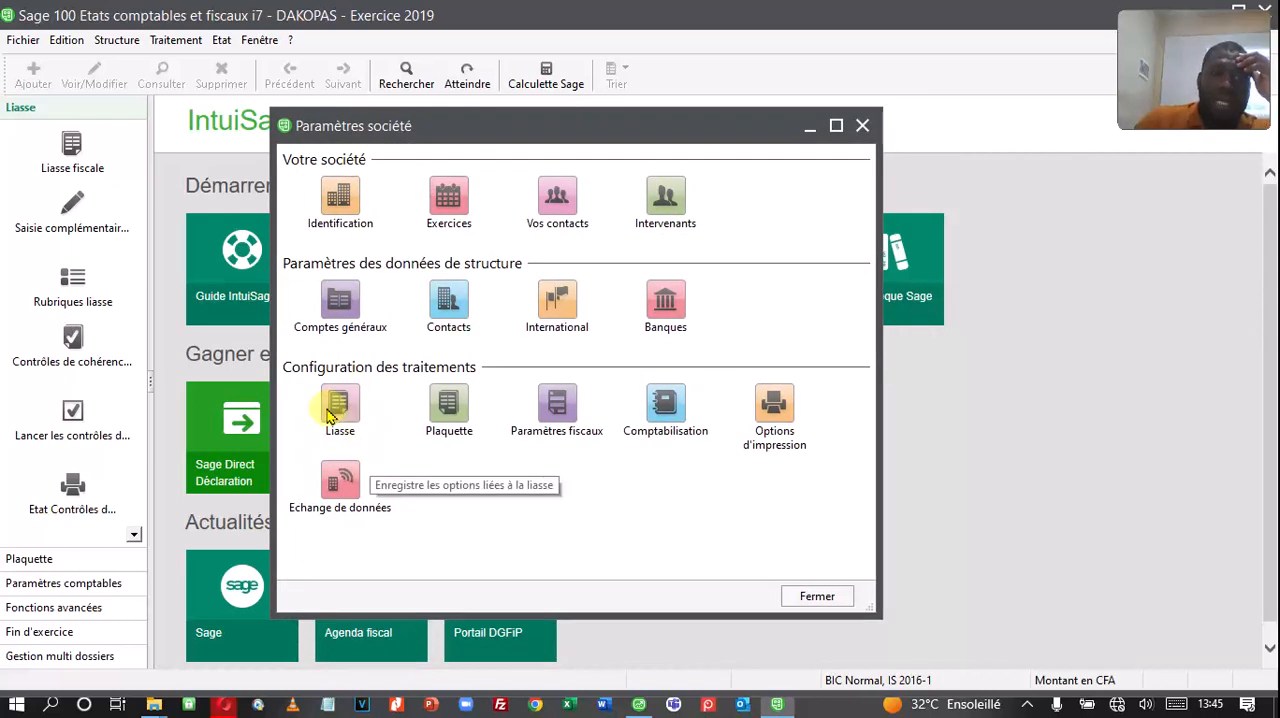
click(343, 418)
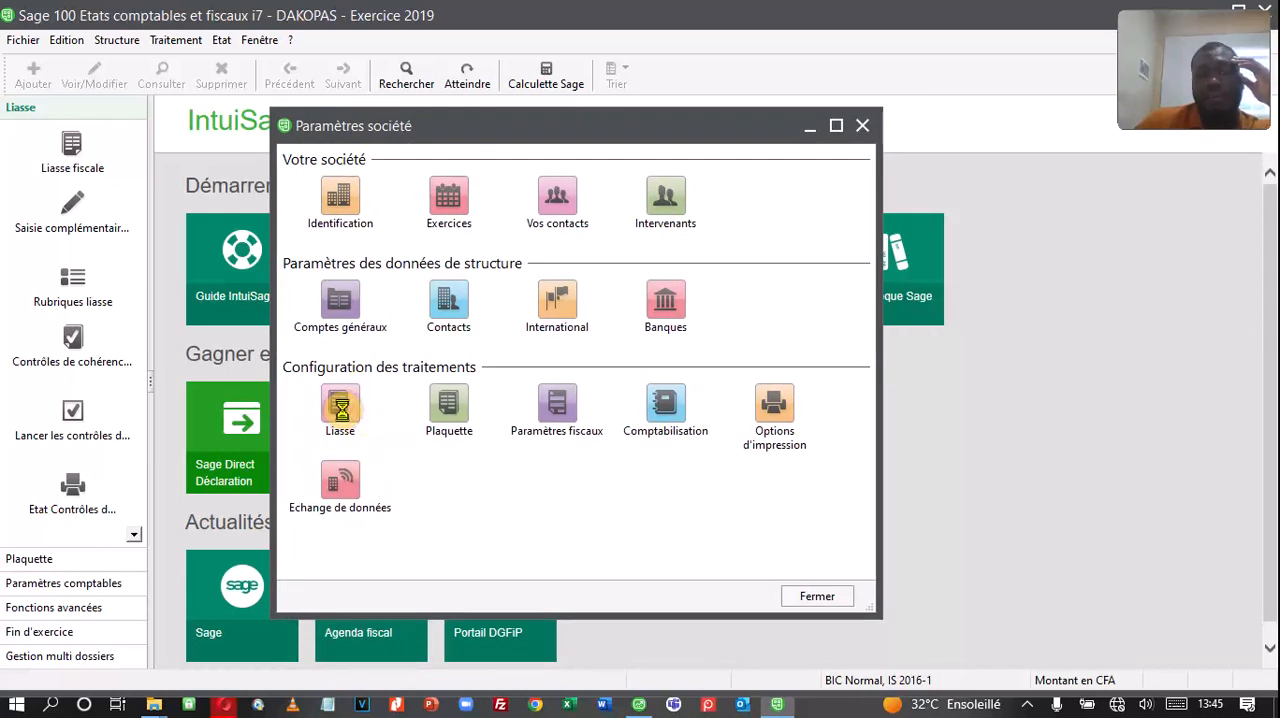
drag(463, 195, 450, 148)
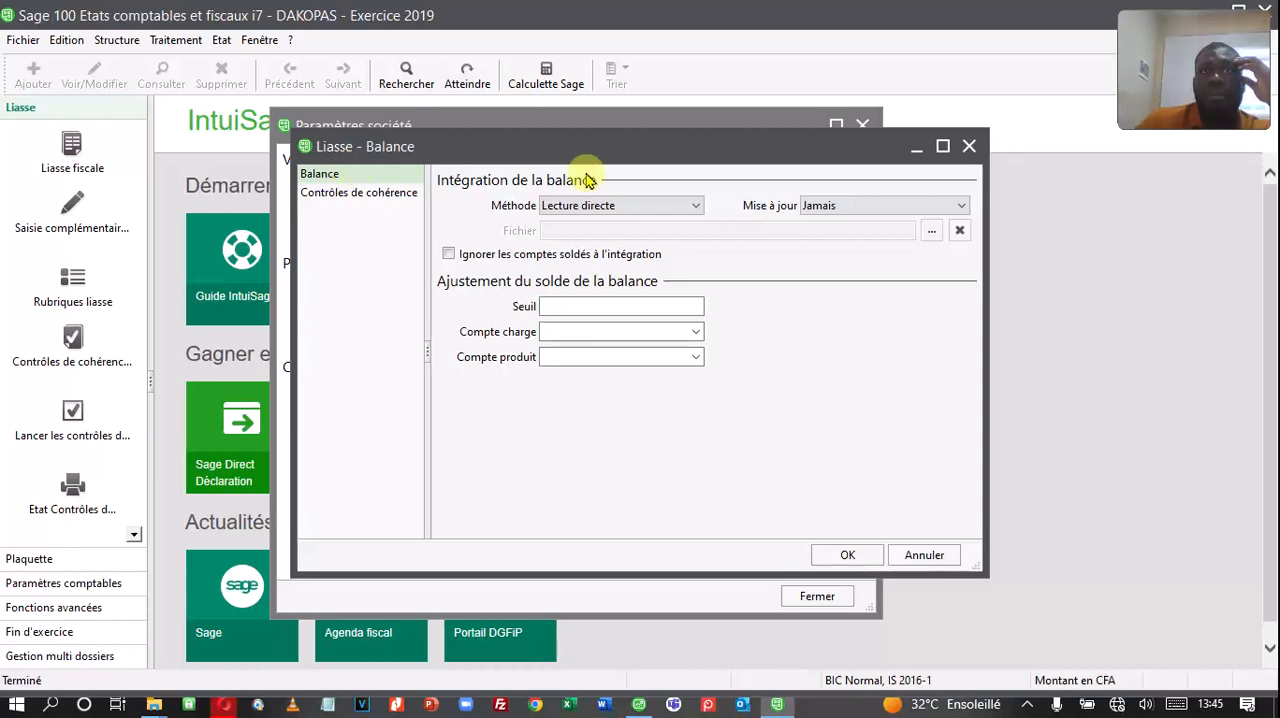
drag(660, 150, 666, 168)
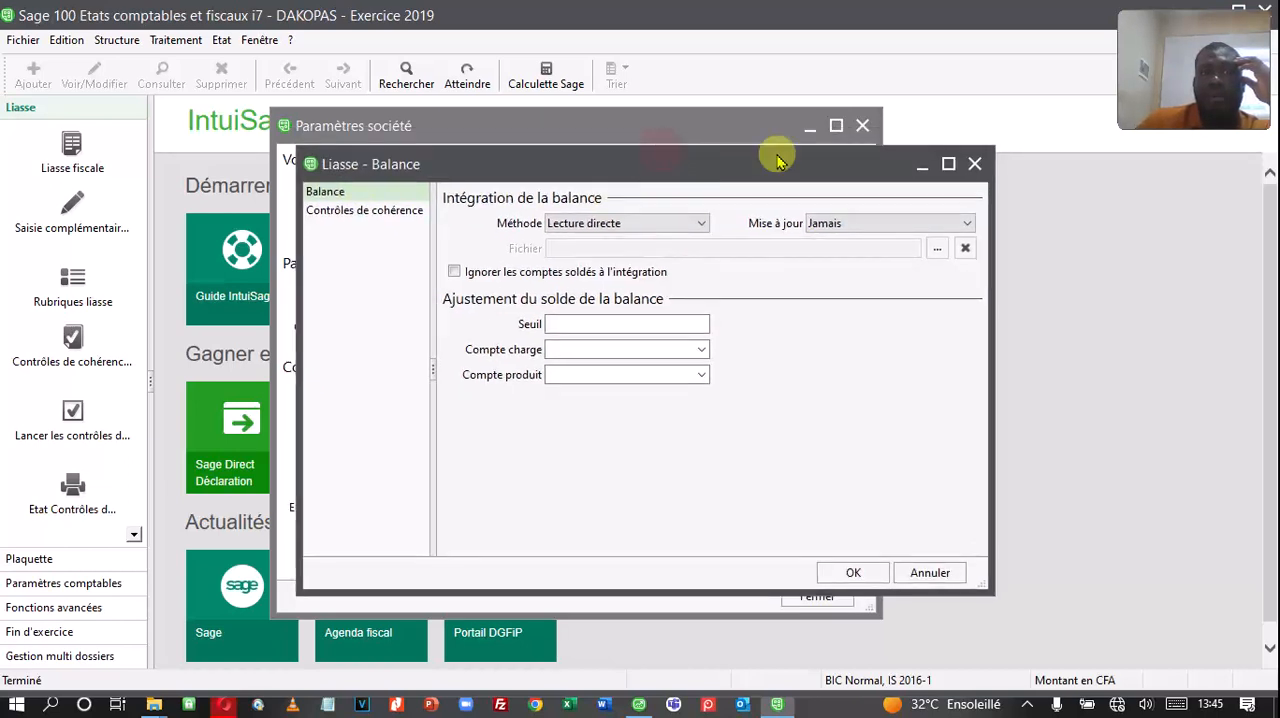
click(974, 165)
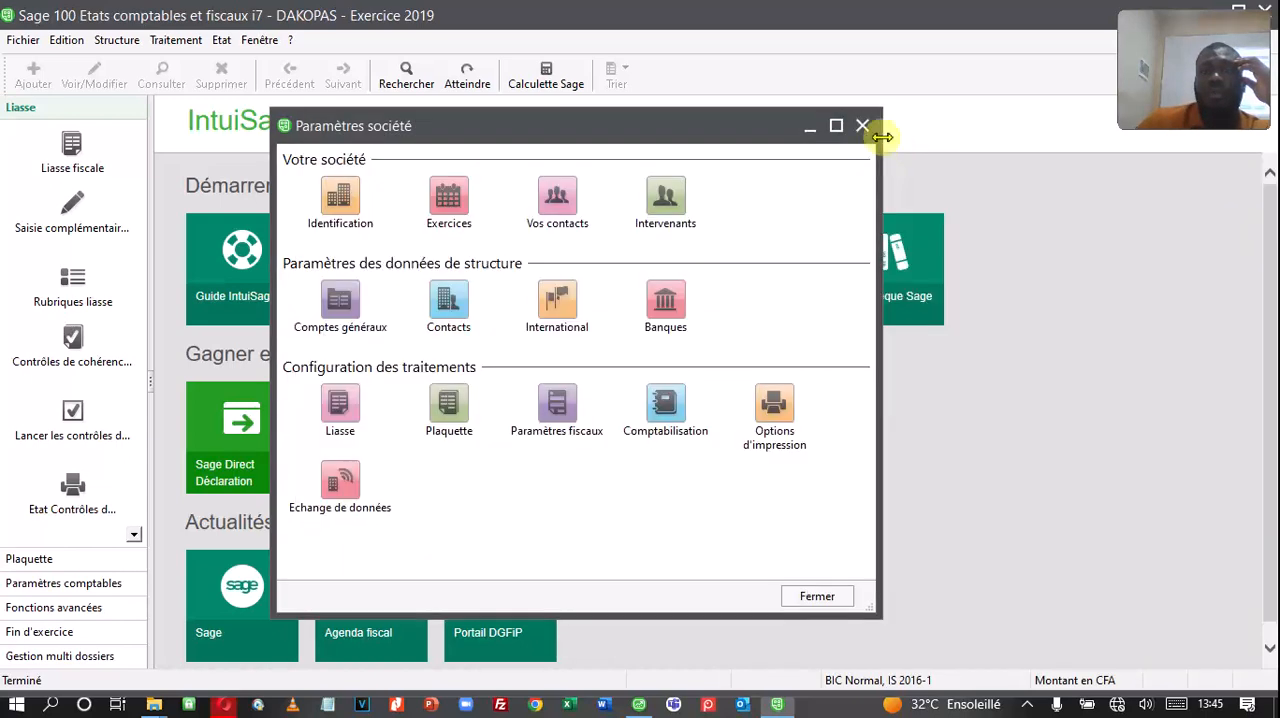
click(862, 127)
Step: In the company parameters, open the Liasse balance settings and choose Lecture directe as the balance integration method
click(20, 39)
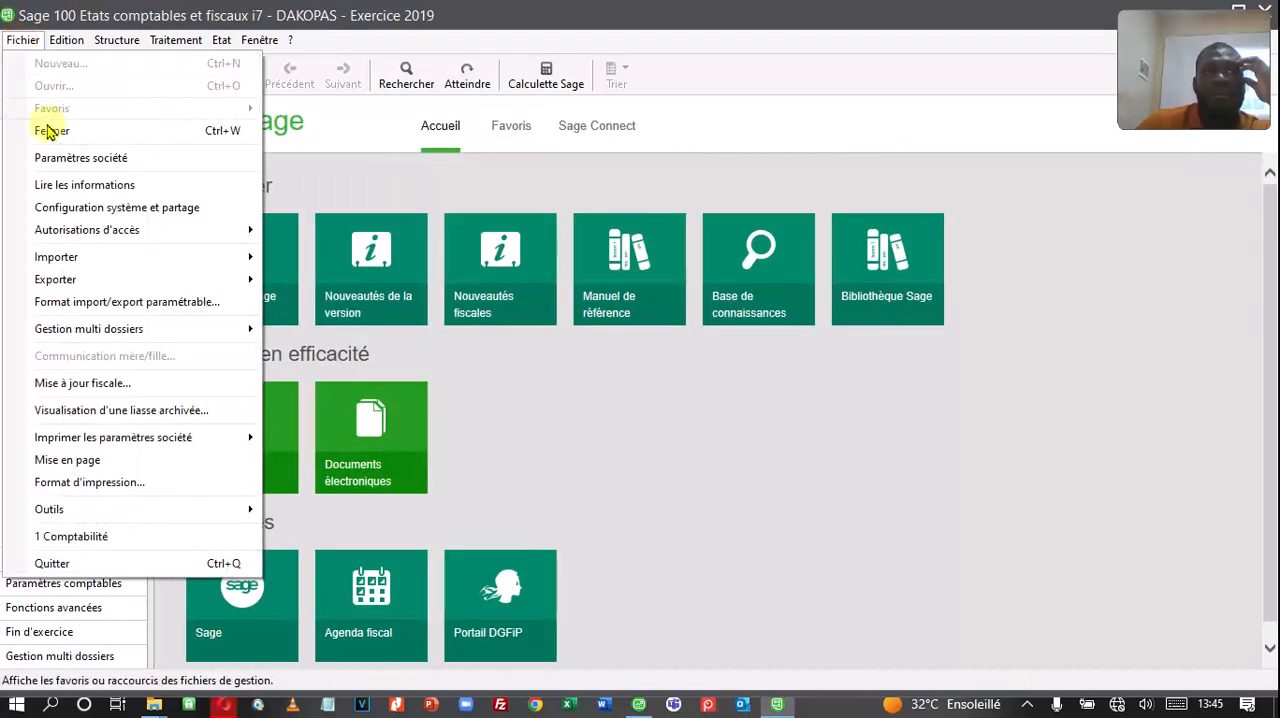
click(160, 158)
click(340, 401)
drag(528, 183, 589, 199)
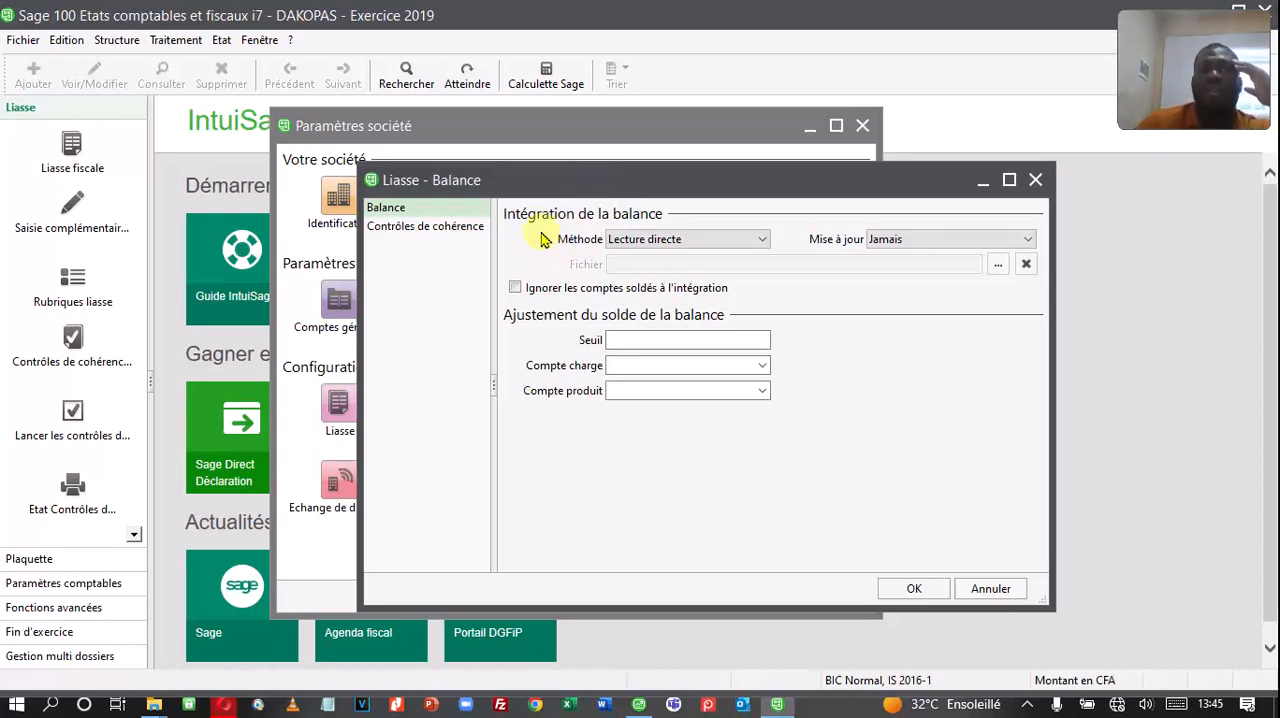
click(616, 244)
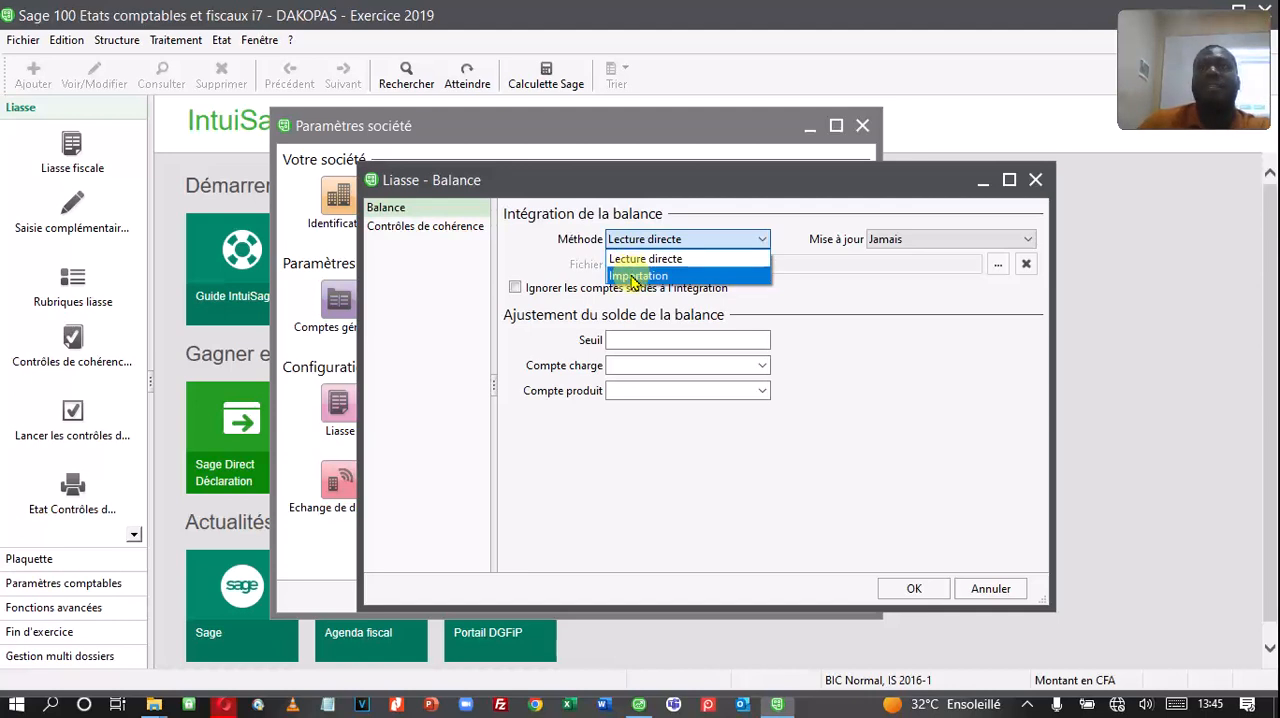
click(634, 258)
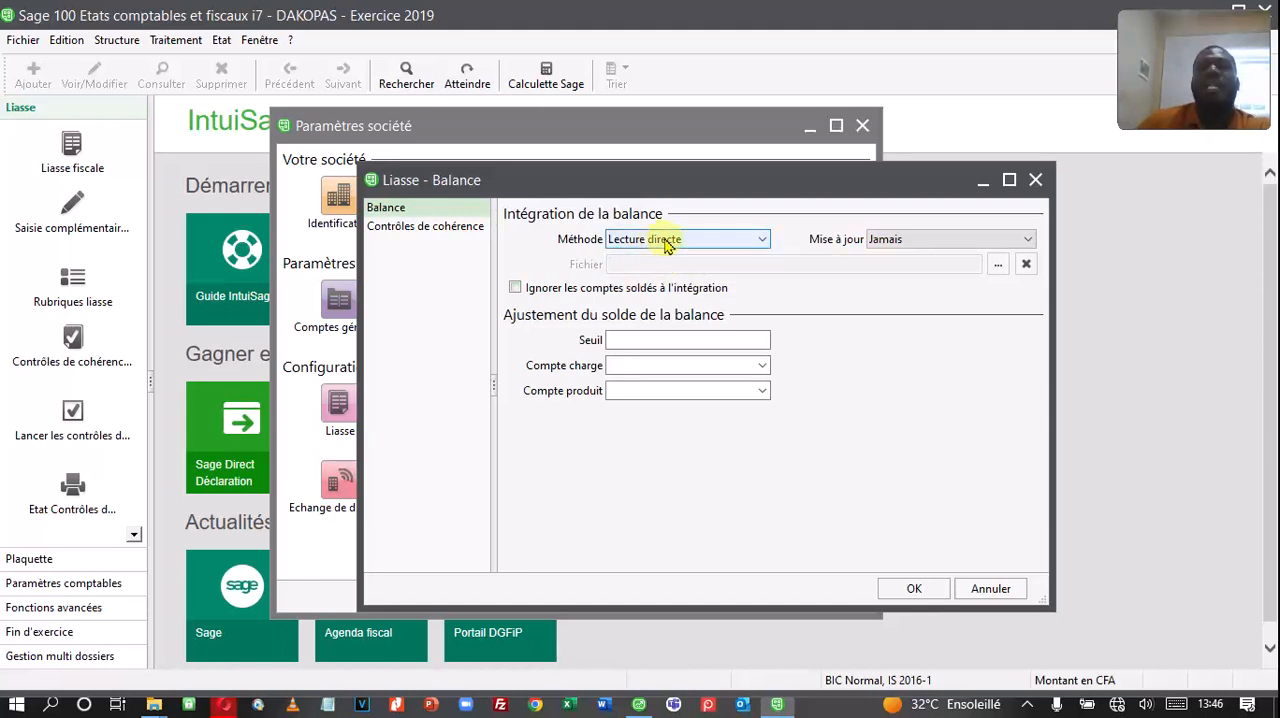
Step: Check the balance update options, keep Lecture directe as the integration method, and save the Liasse settings before leaving the company parameters
click(888, 238)
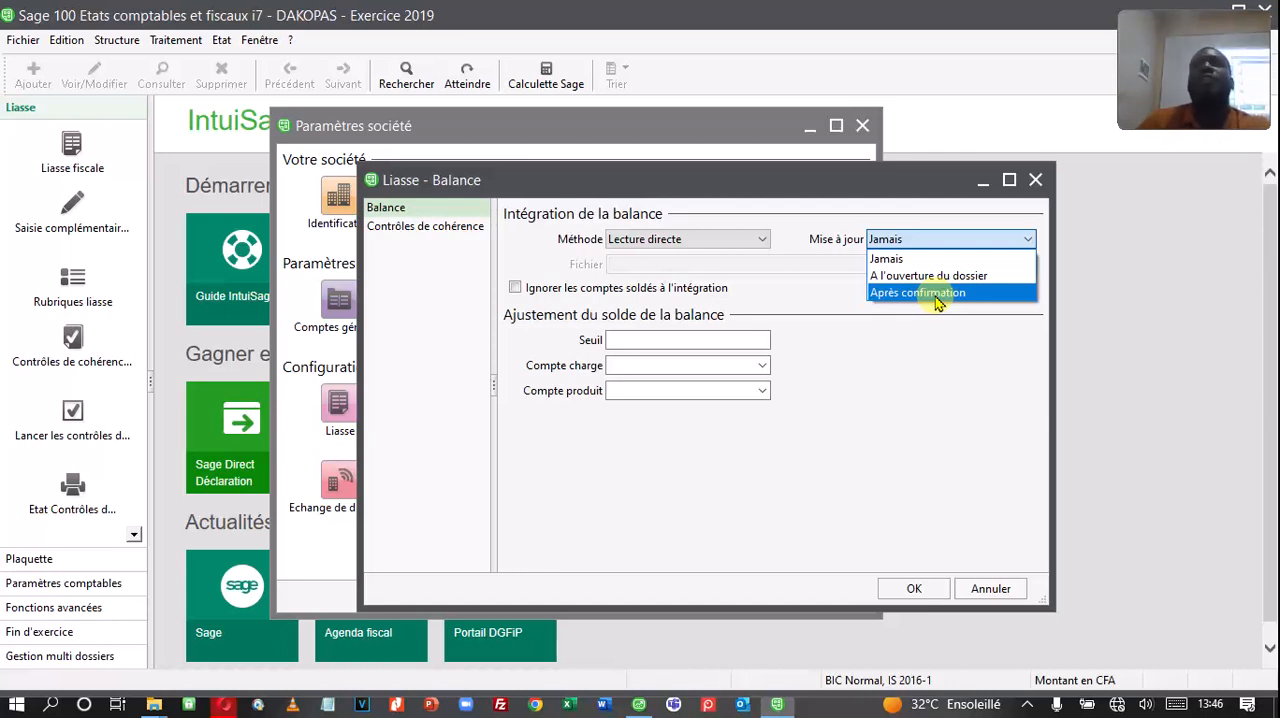
click(834, 347)
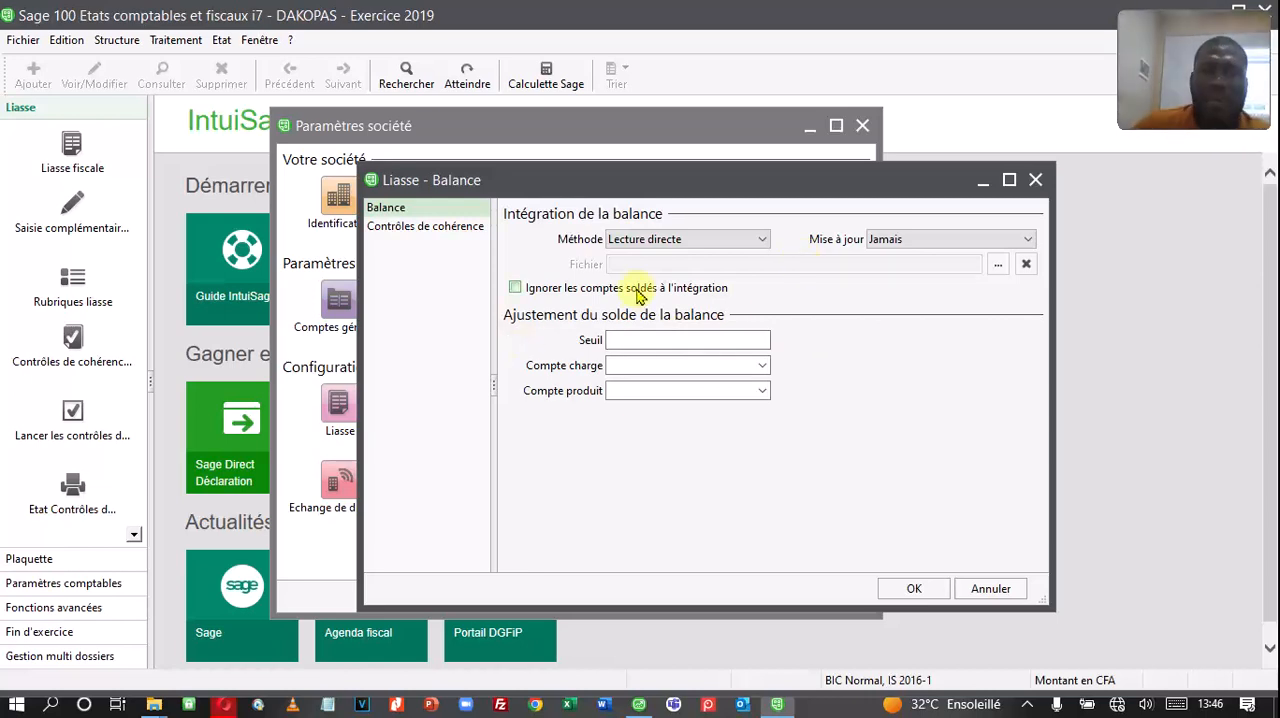
click(672, 242)
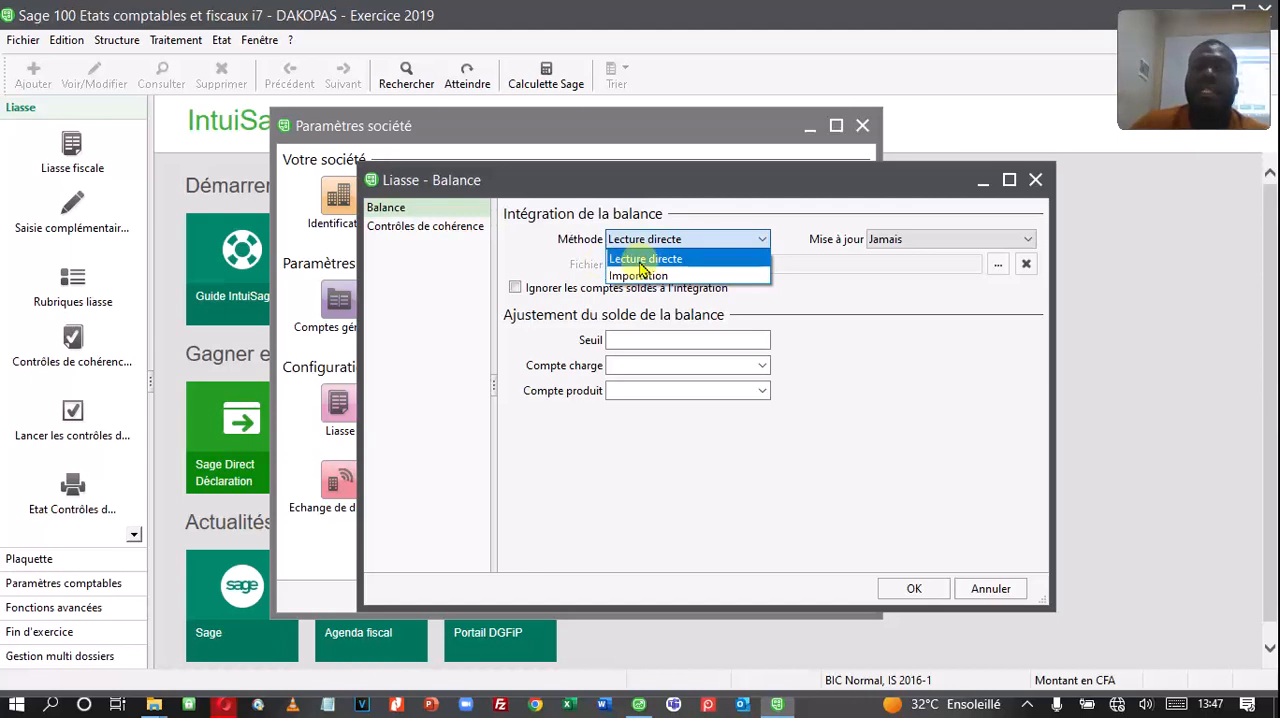
click(641, 260)
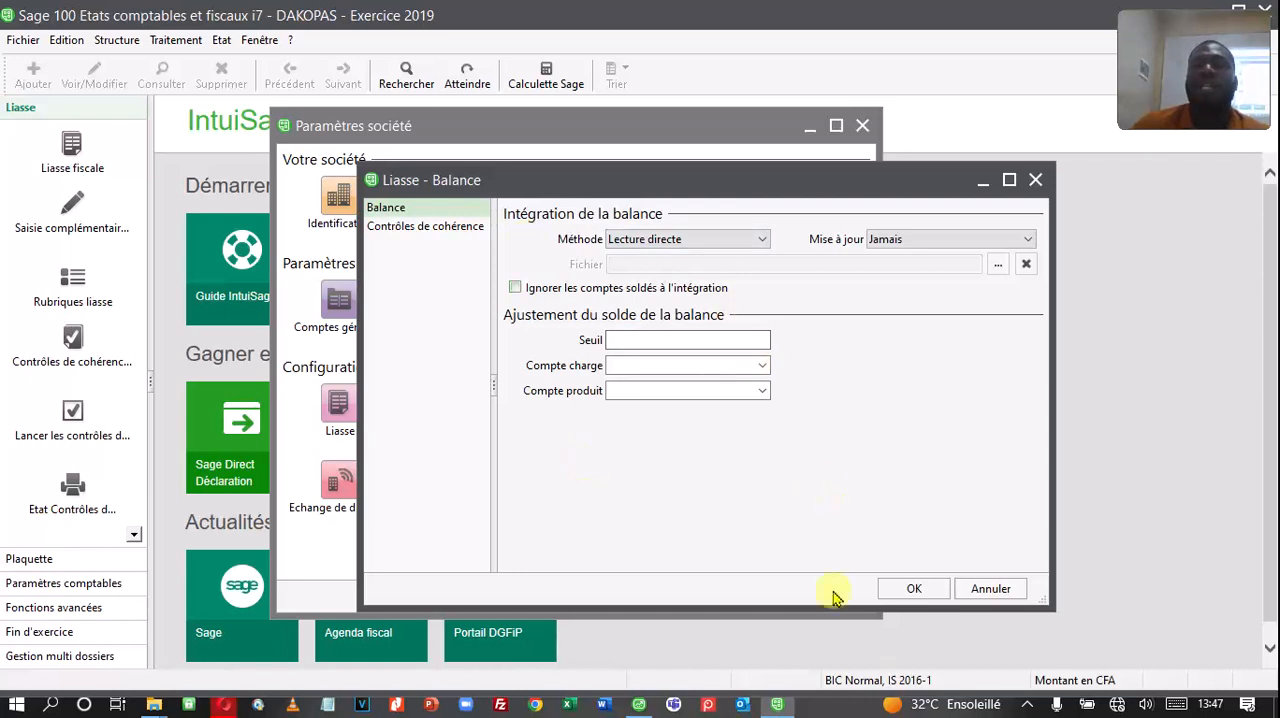
click(915, 590)
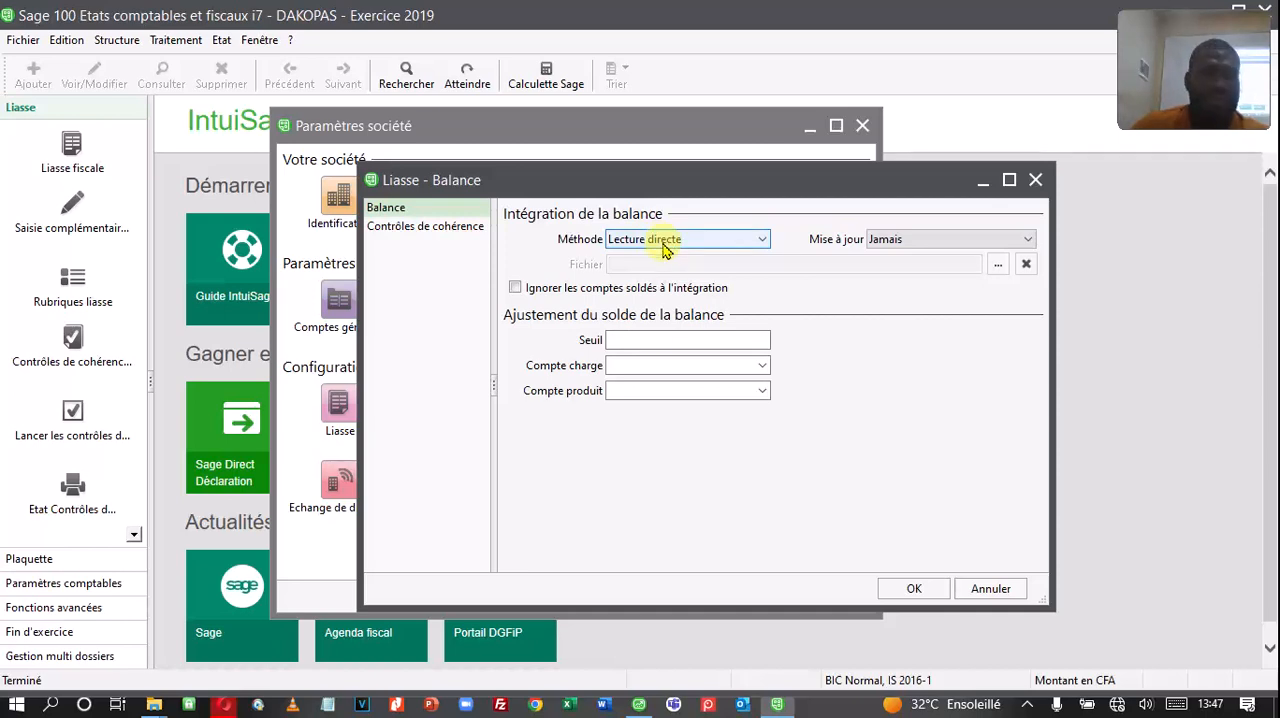
click(913, 589)
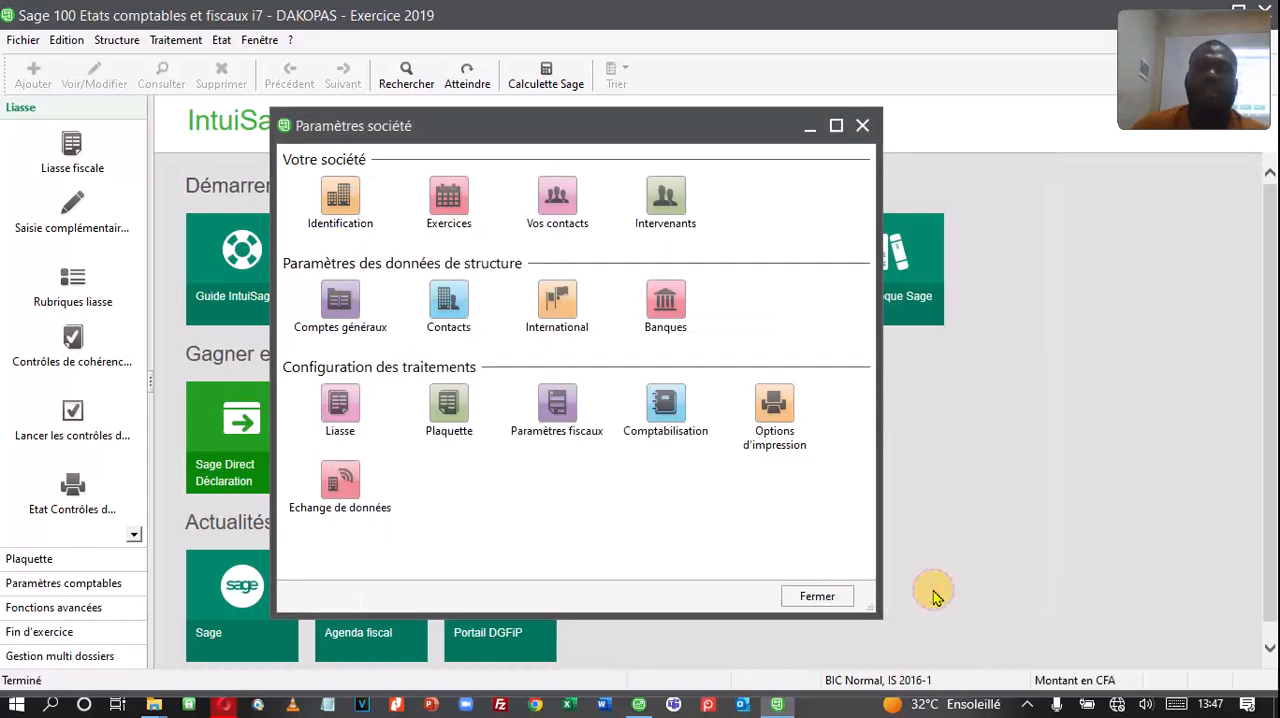
click(817, 597)
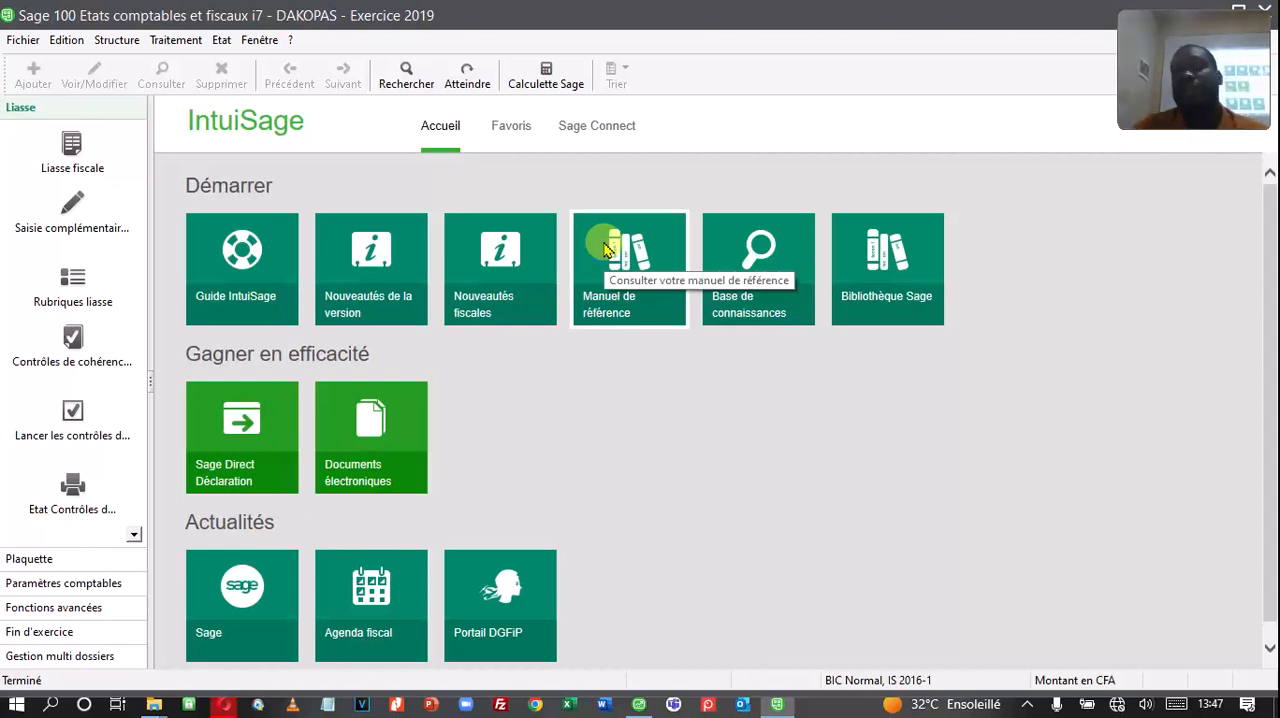
Step: Examine the balance entry window of the accounting data for exercise 2019 and close it
click(178, 42)
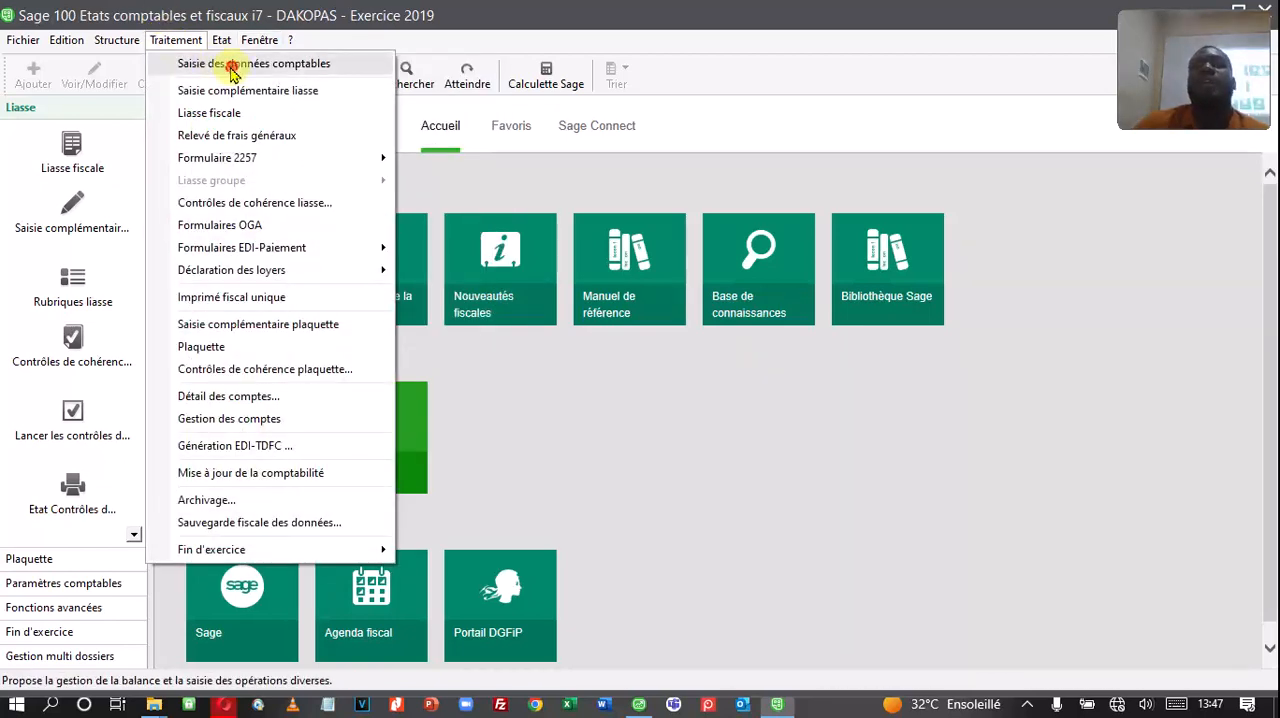
click(233, 73)
drag(500, 140, 577, 207)
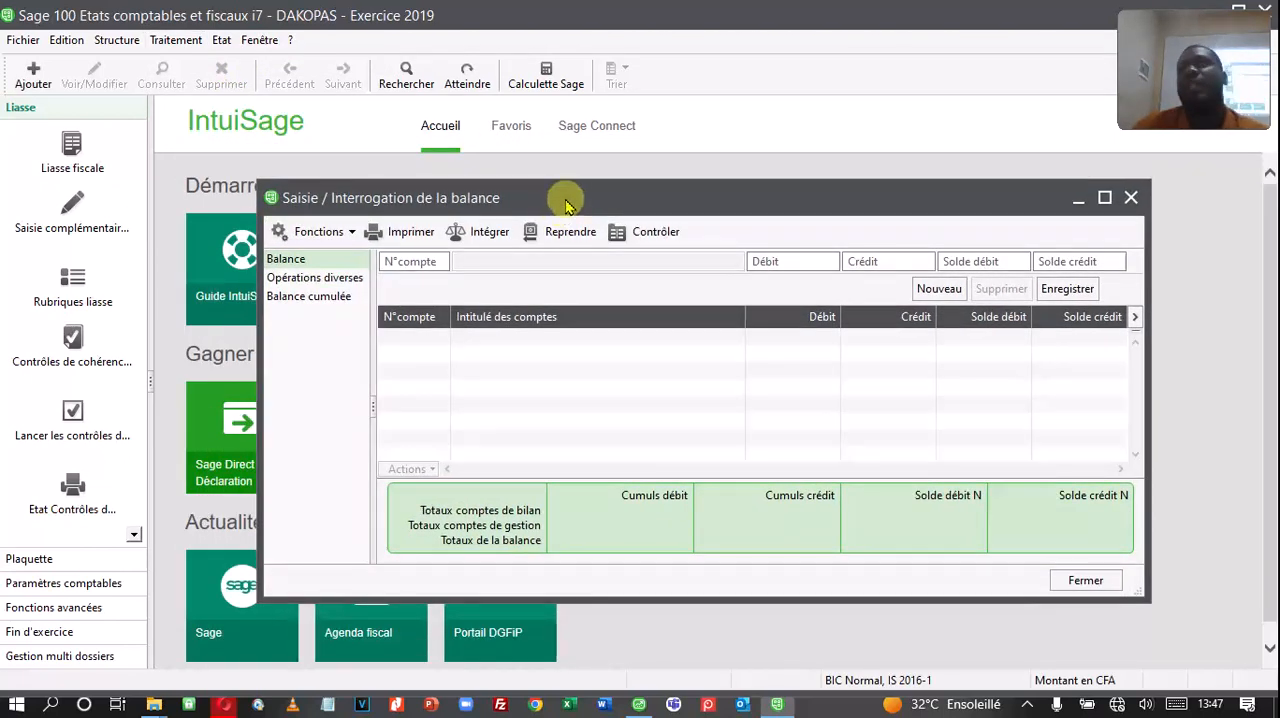
click(566, 200)
drag(566, 200, 518, 188)
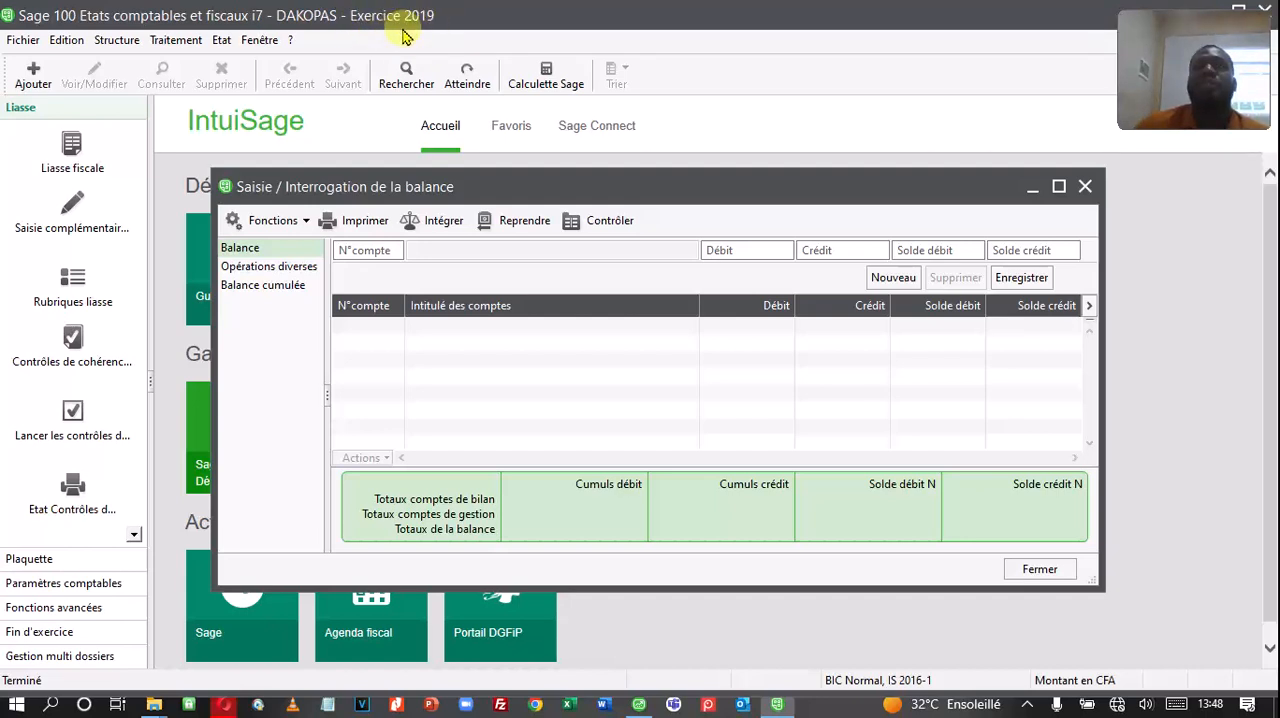
click(1085, 188)
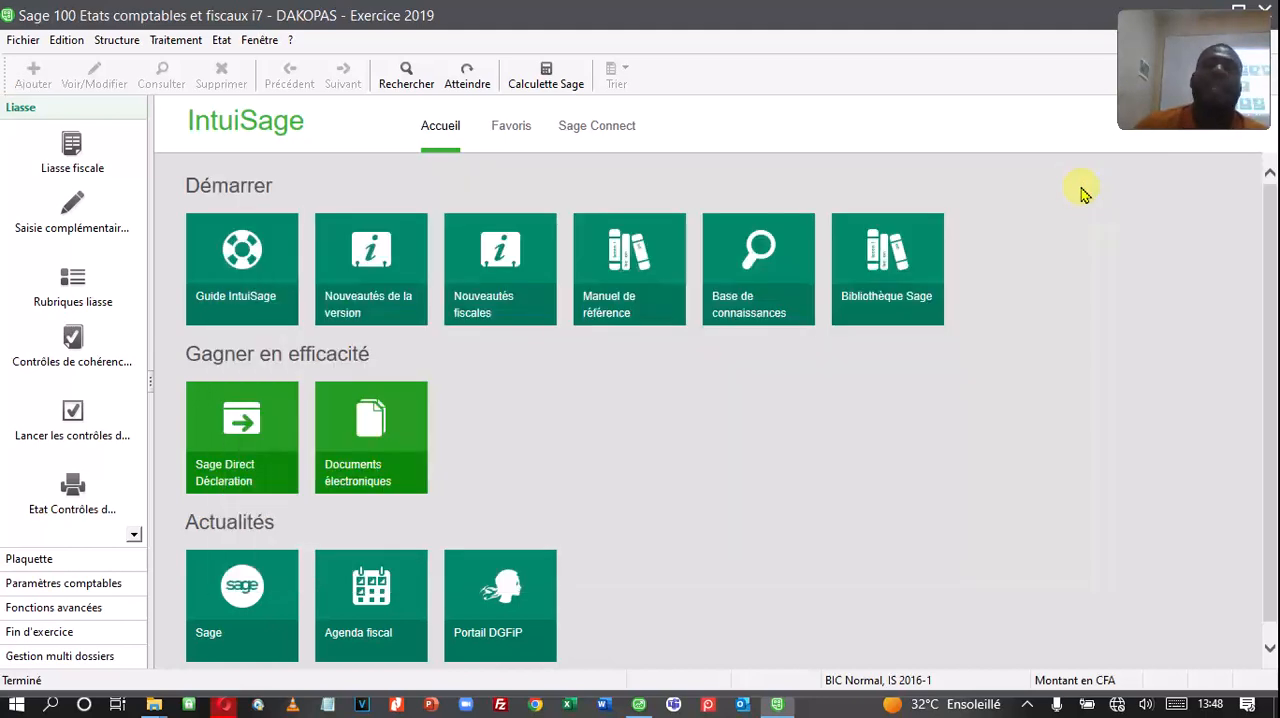
Step: Switch the active financial year to Exercice 2018
click(269, 47)
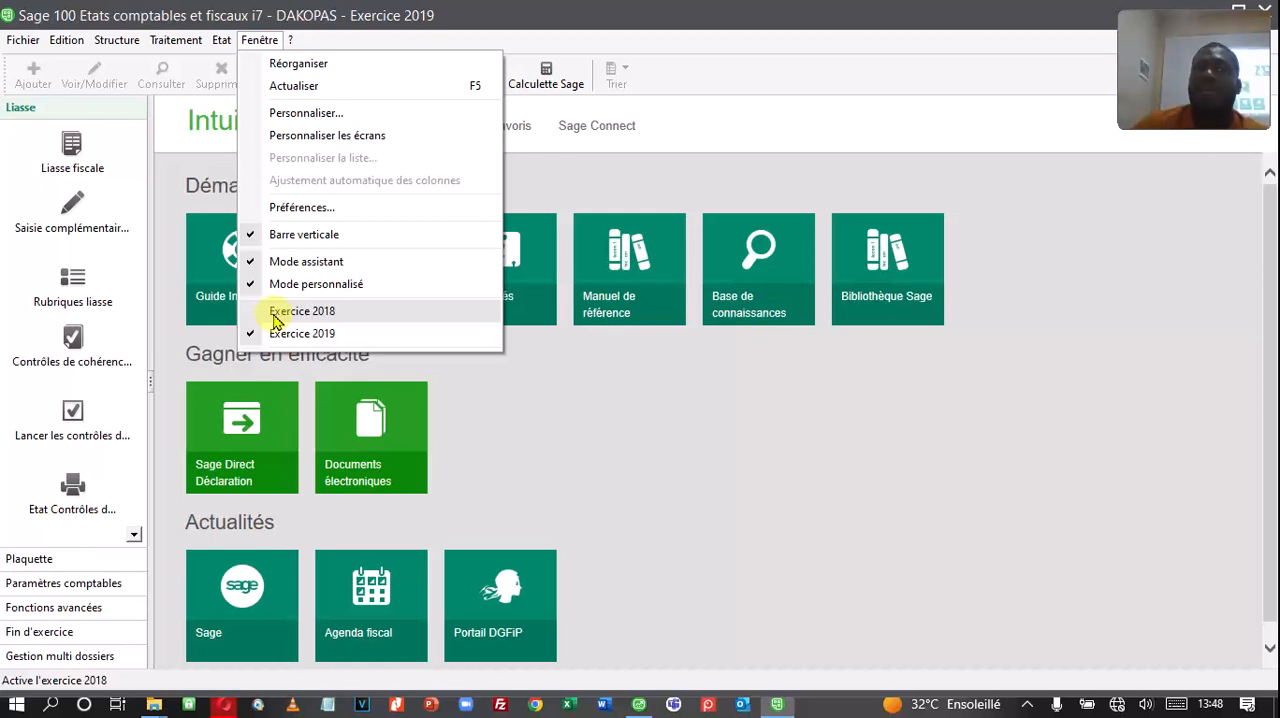
click(258, 40)
click(258, 40)
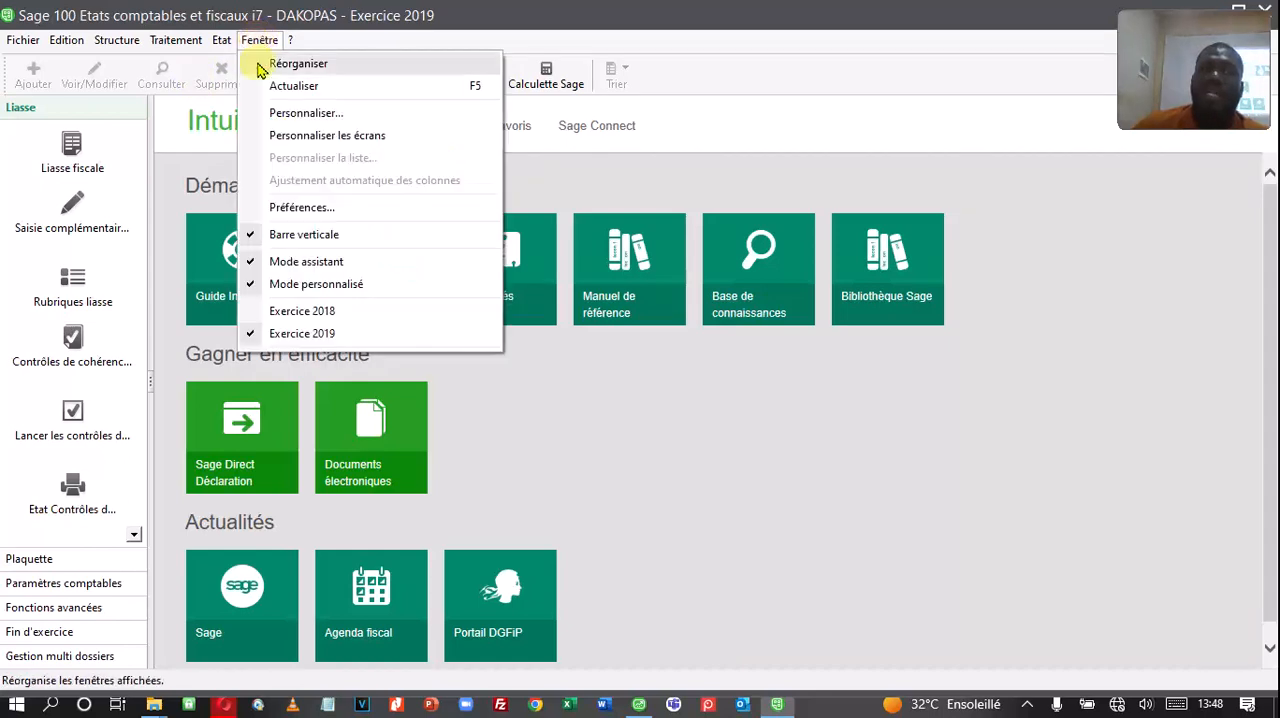
click(302, 312)
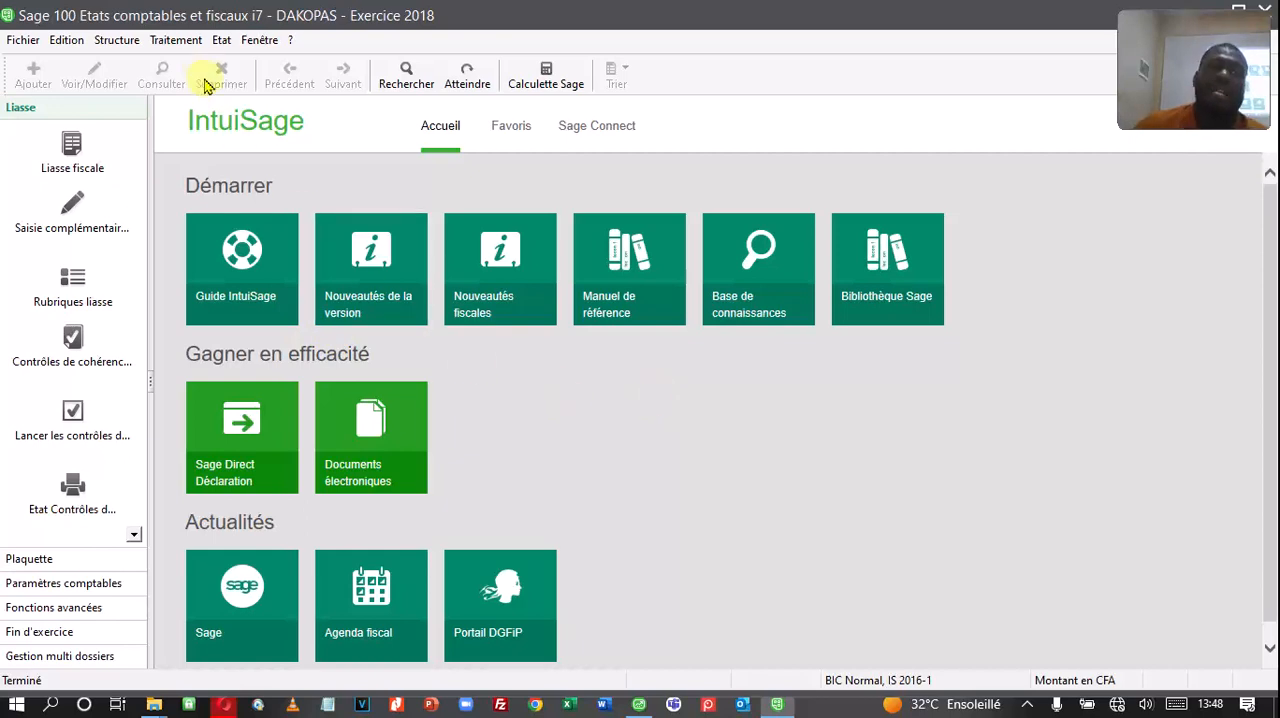
Step: Open the accounting data entry for exercise 2018 and integrate the balance
click(176, 40)
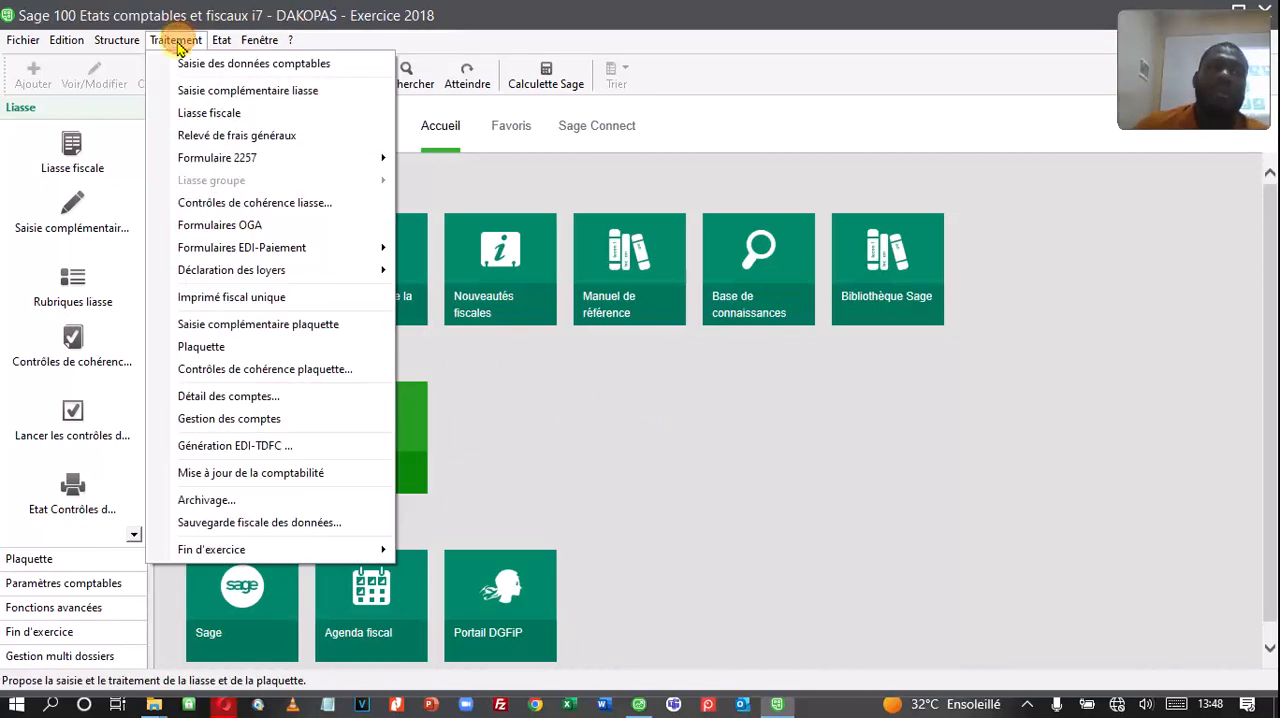
click(233, 66)
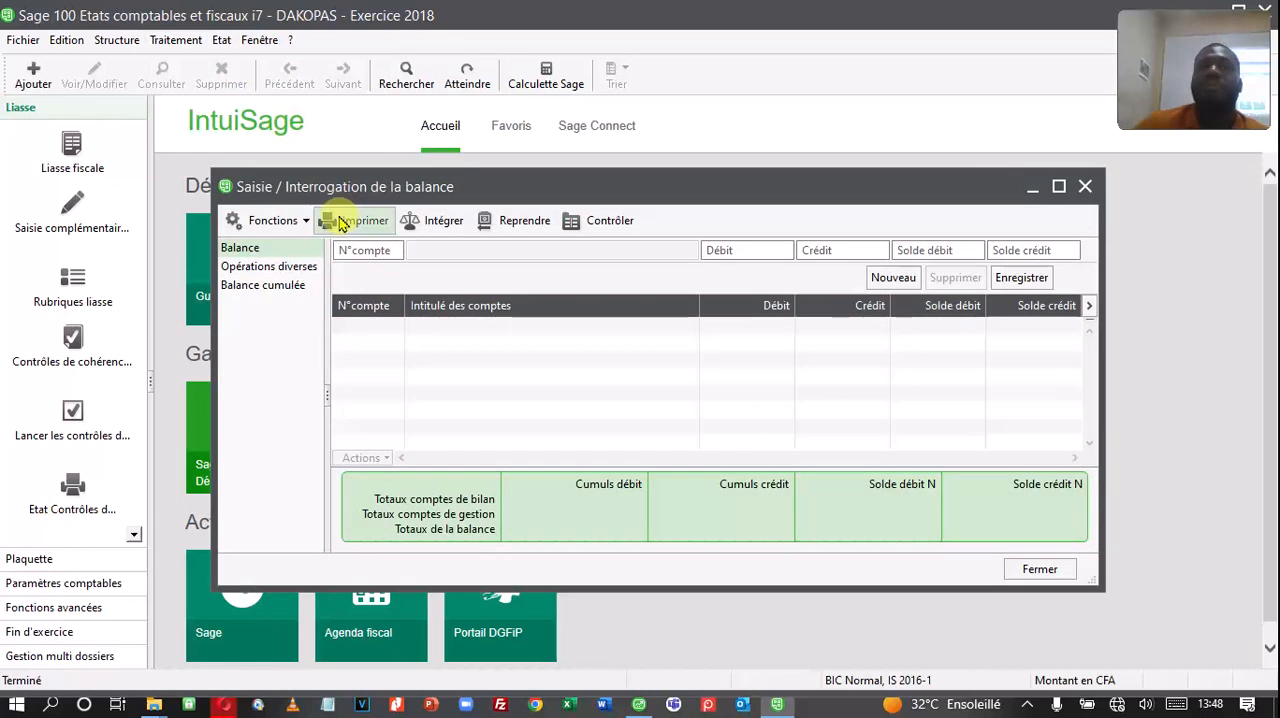
click(428, 229)
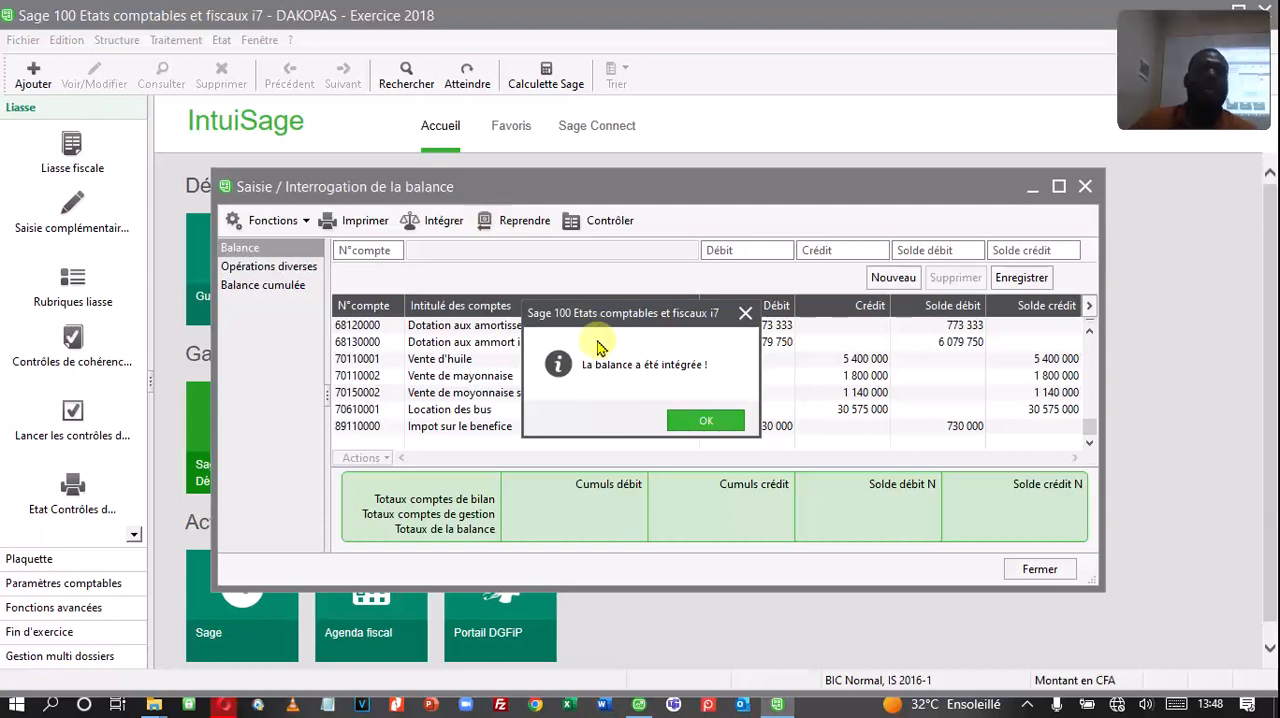
click(712, 422)
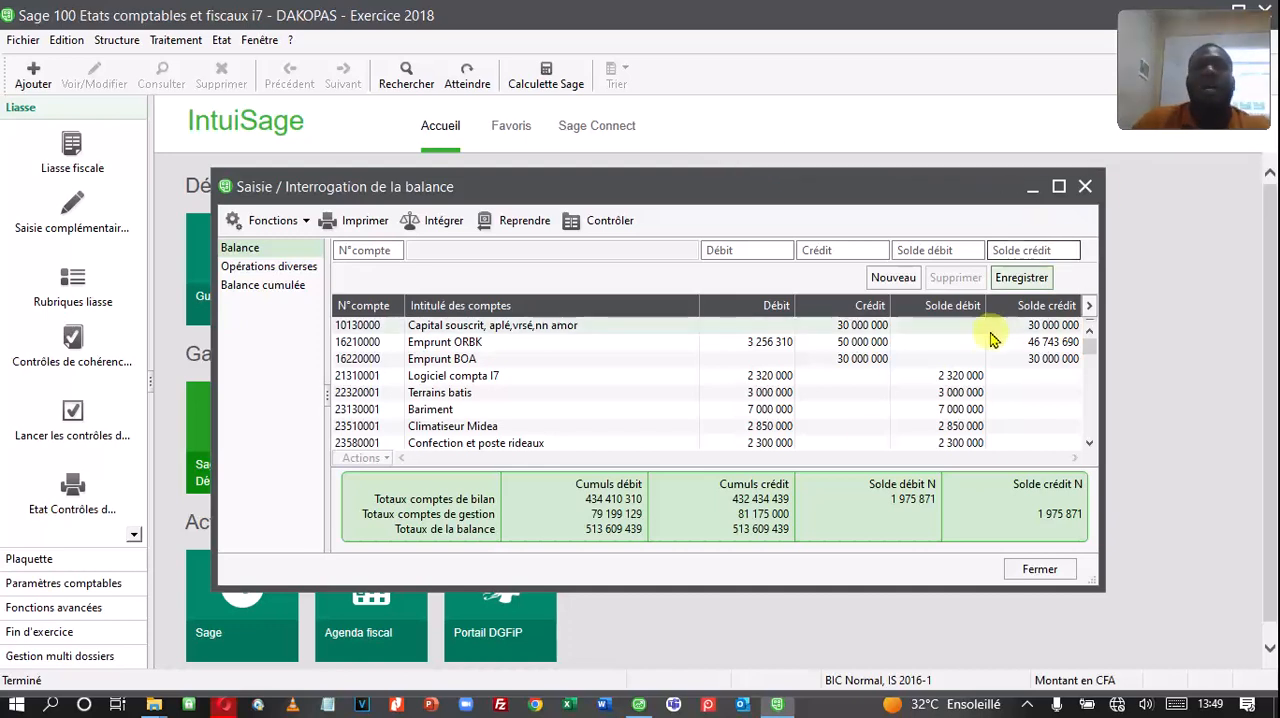
Step: Select all accounts in the integrated 2018 balance and delete them
click(570, 350)
right_click(570, 350)
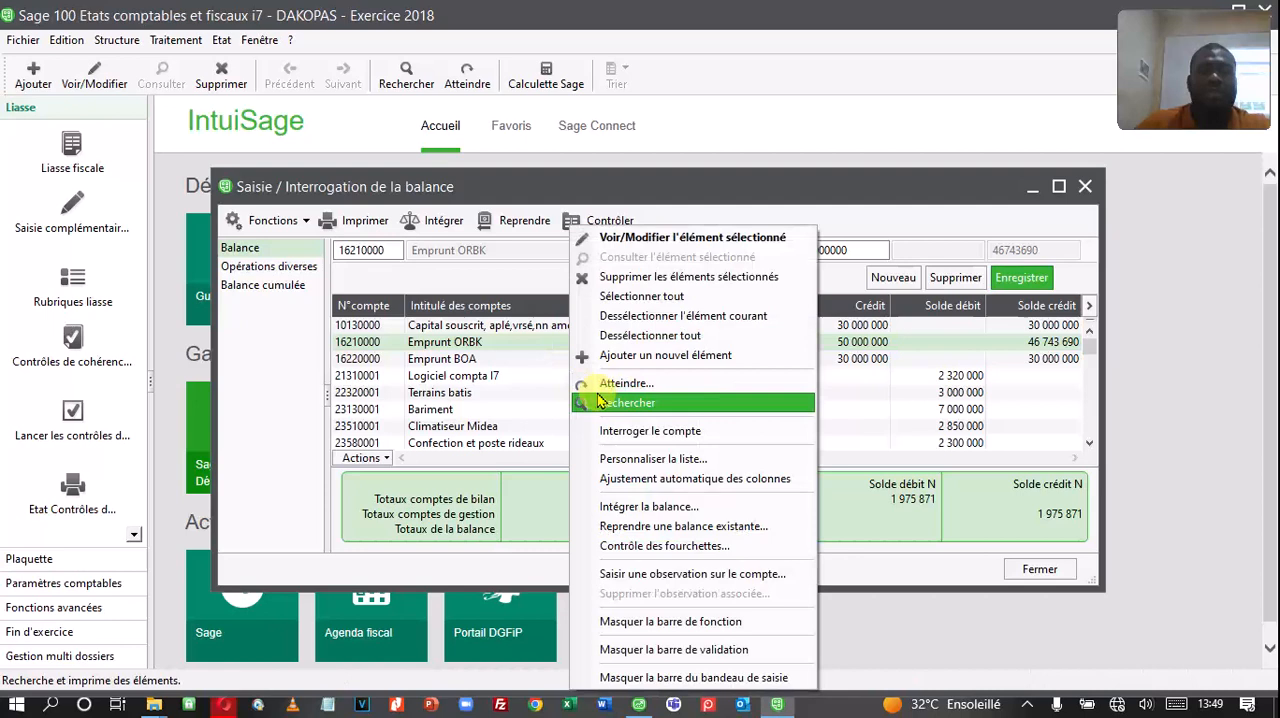
click(630, 297)
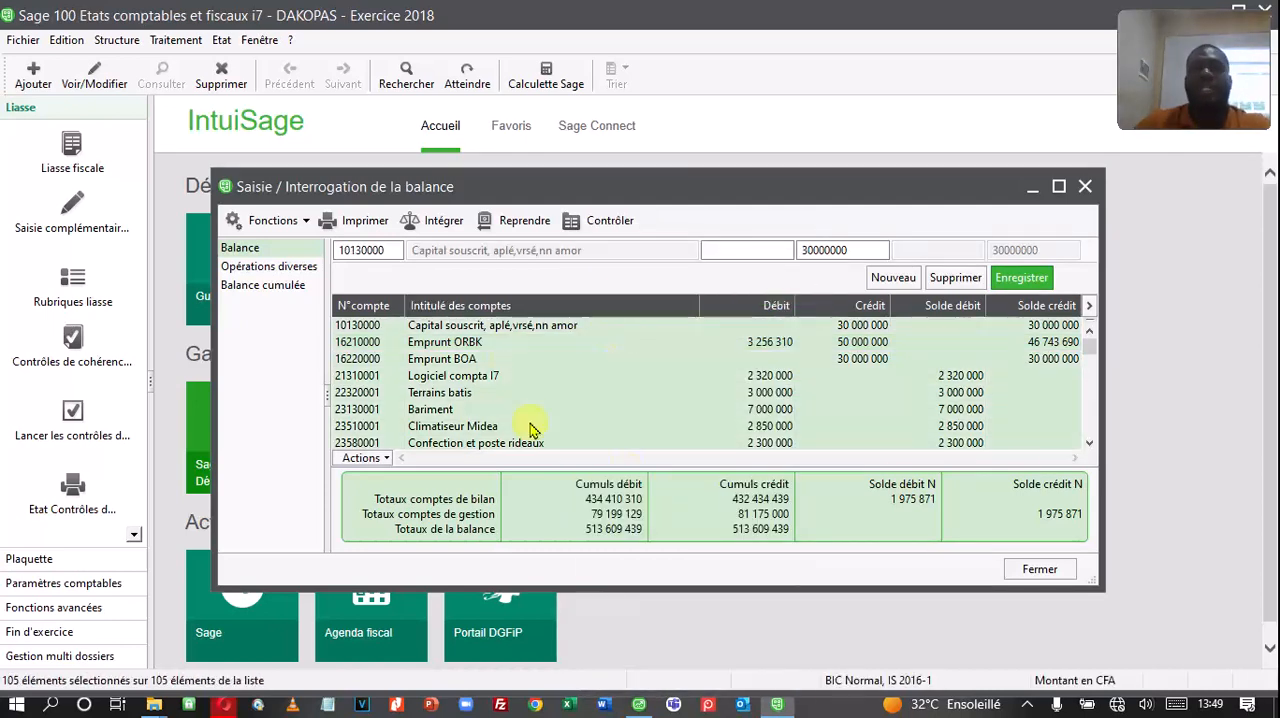
right_click(695, 375)
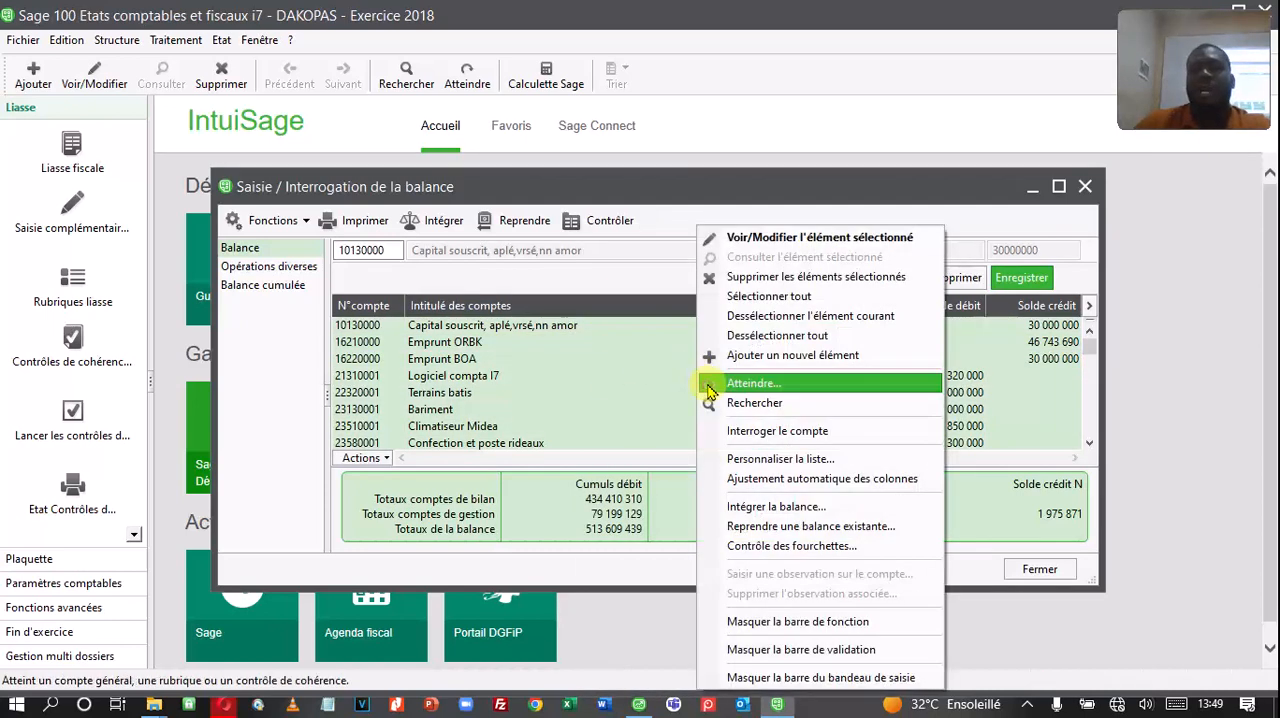
click(762, 278)
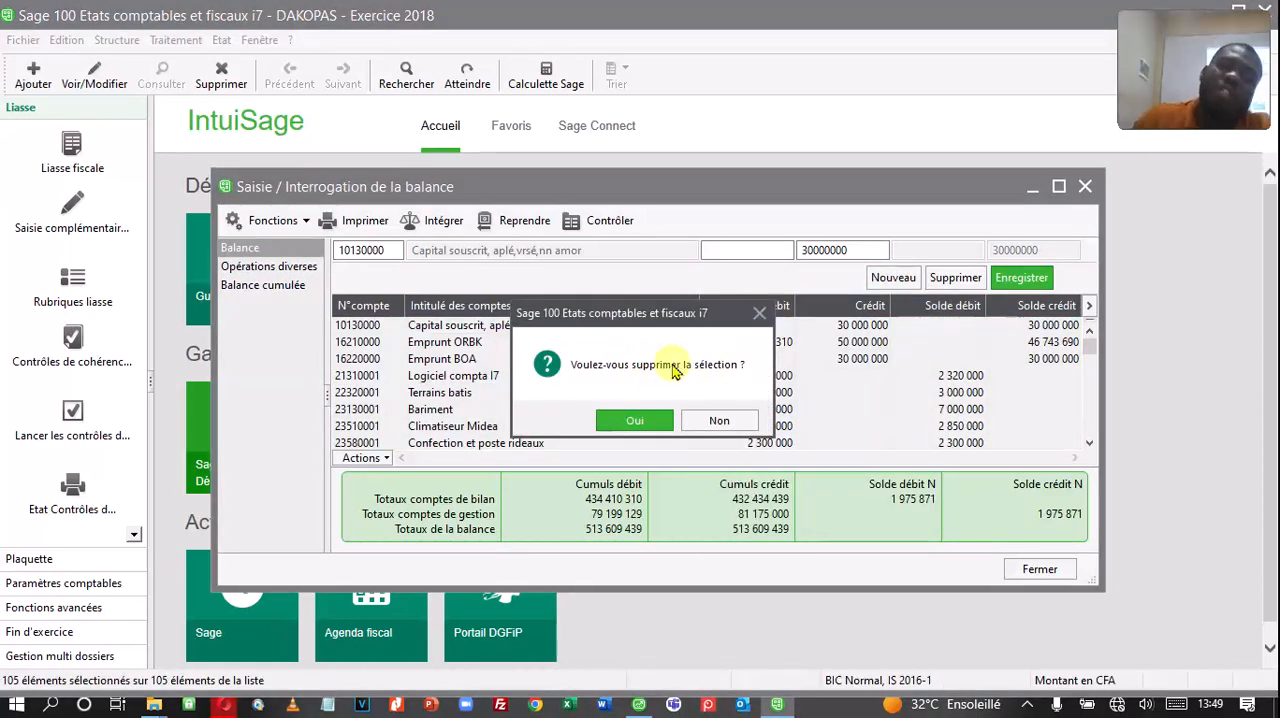
click(634, 420)
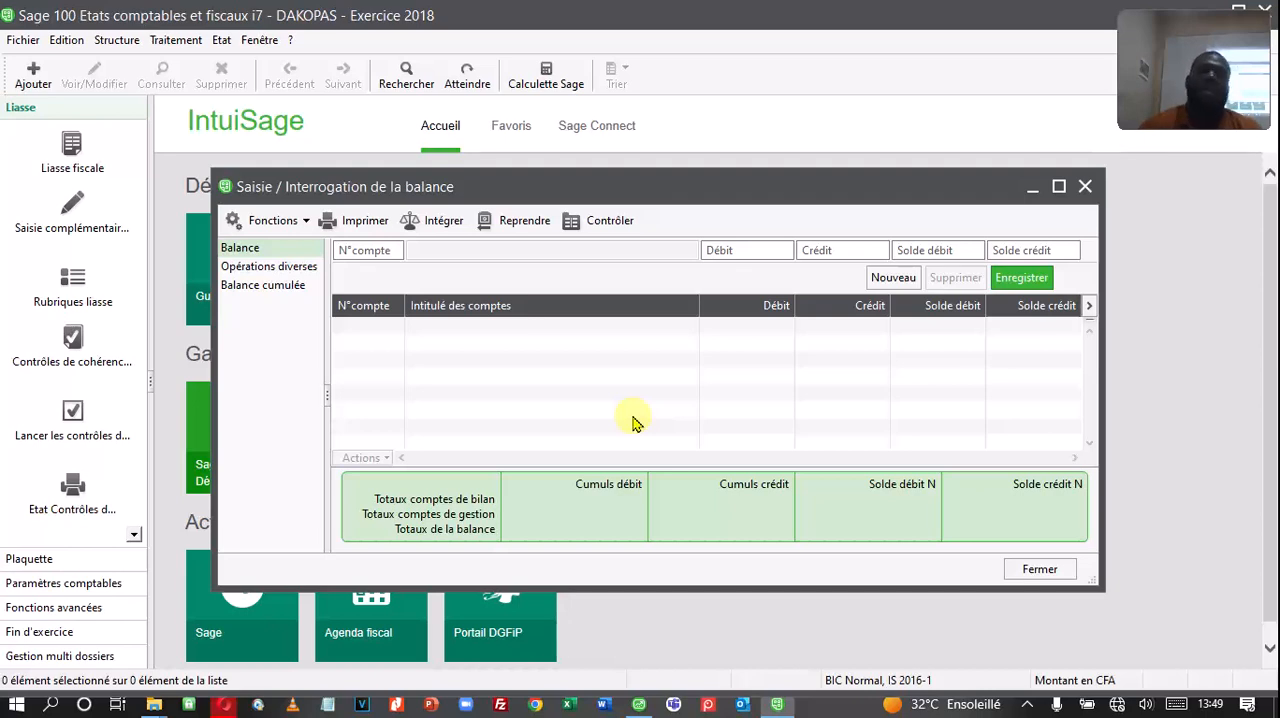
Step: Integrate the 2018 balance again into the emptied account list and close the balance window
click(437, 220)
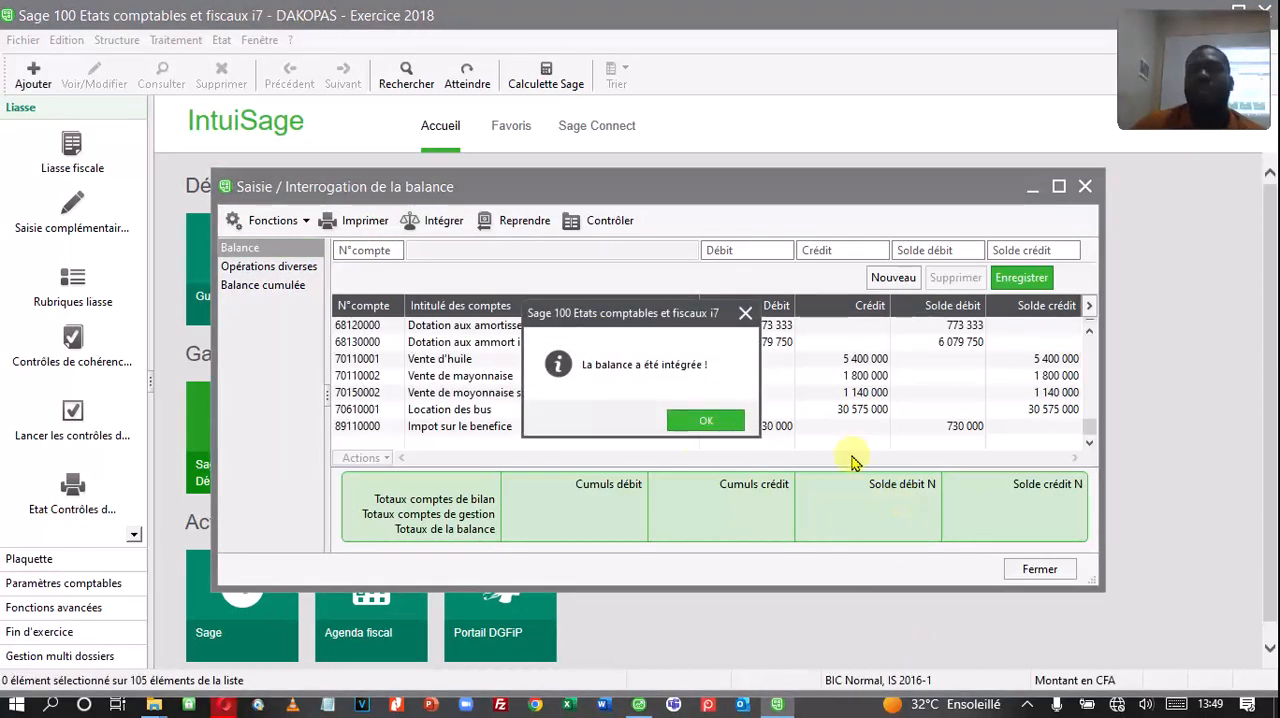
click(670, 426)
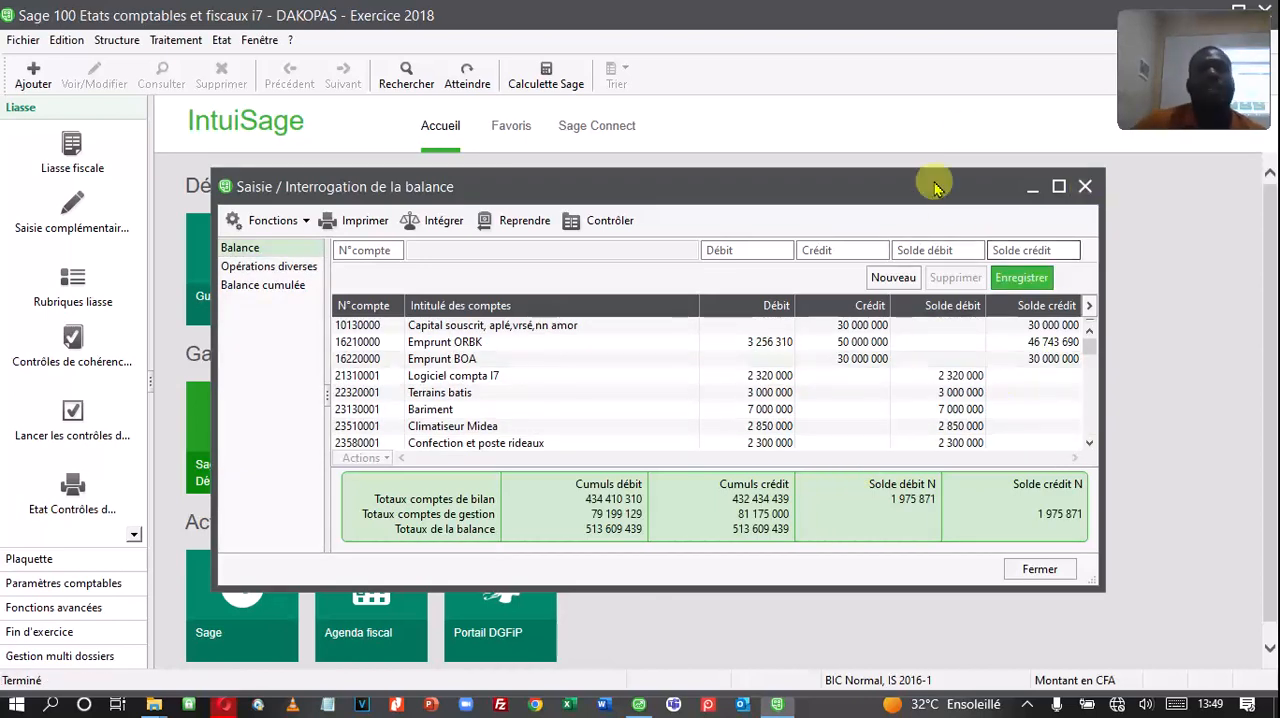
click(1086, 188)
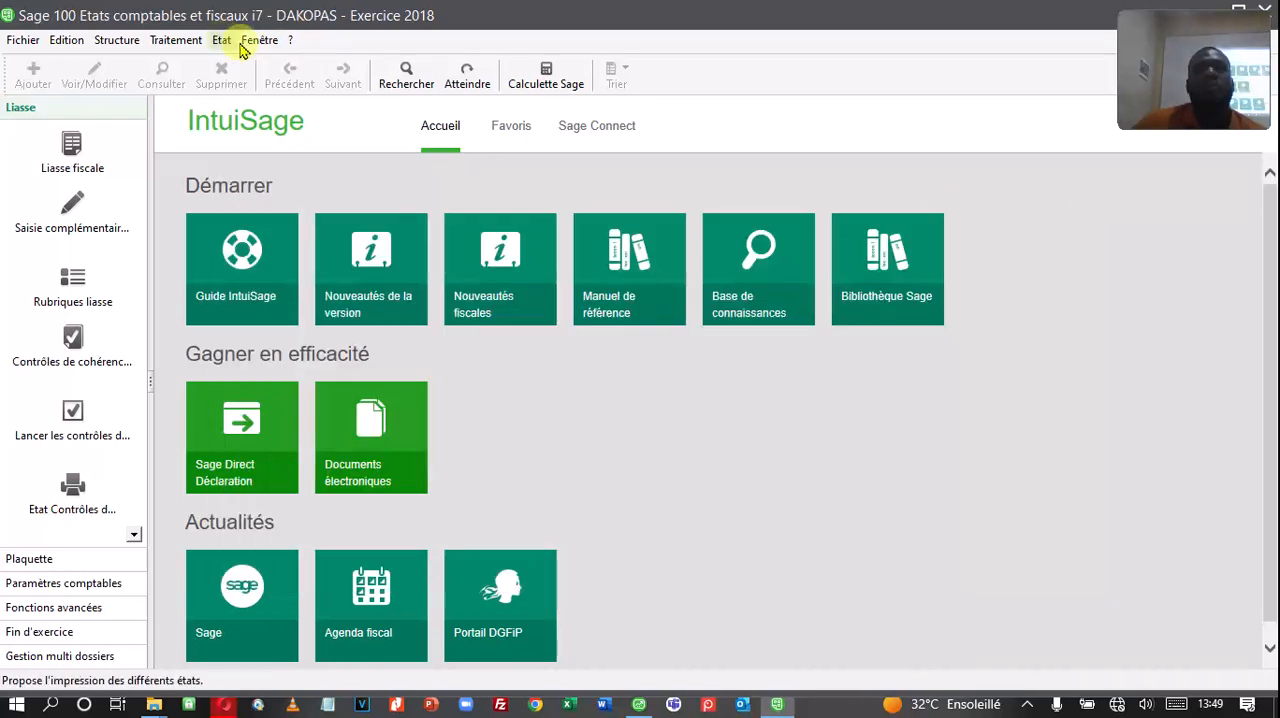
Step: Switch the active financial year to Exercice 2019 and integrate the accounting balance into its empty balance list
click(255, 40)
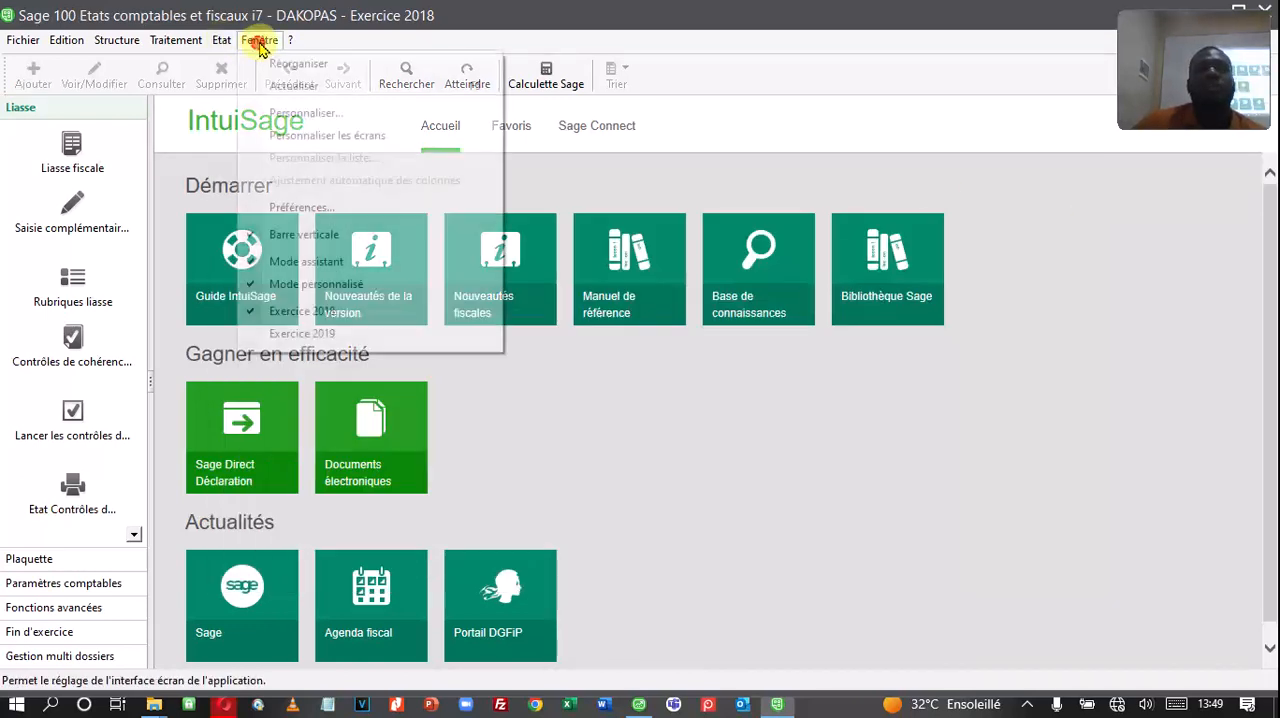
click(306, 335)
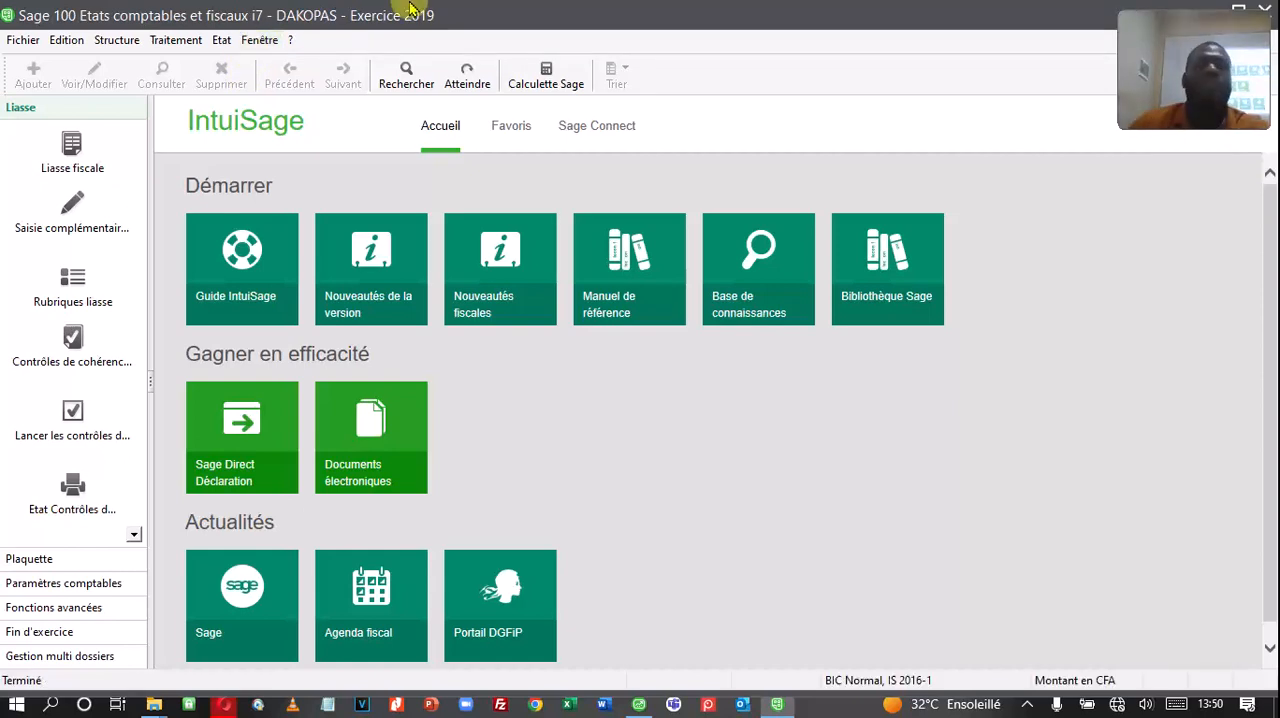
click(188, 44)
click(196, 64)
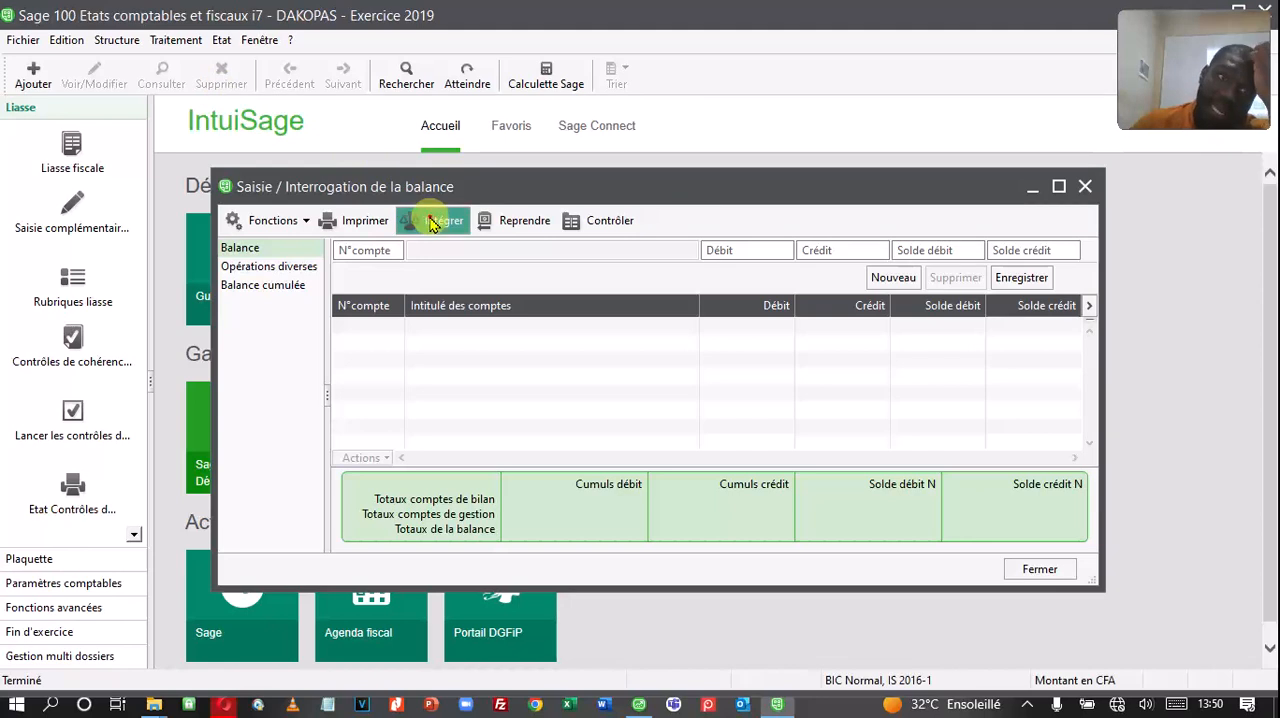
click(432, 222)
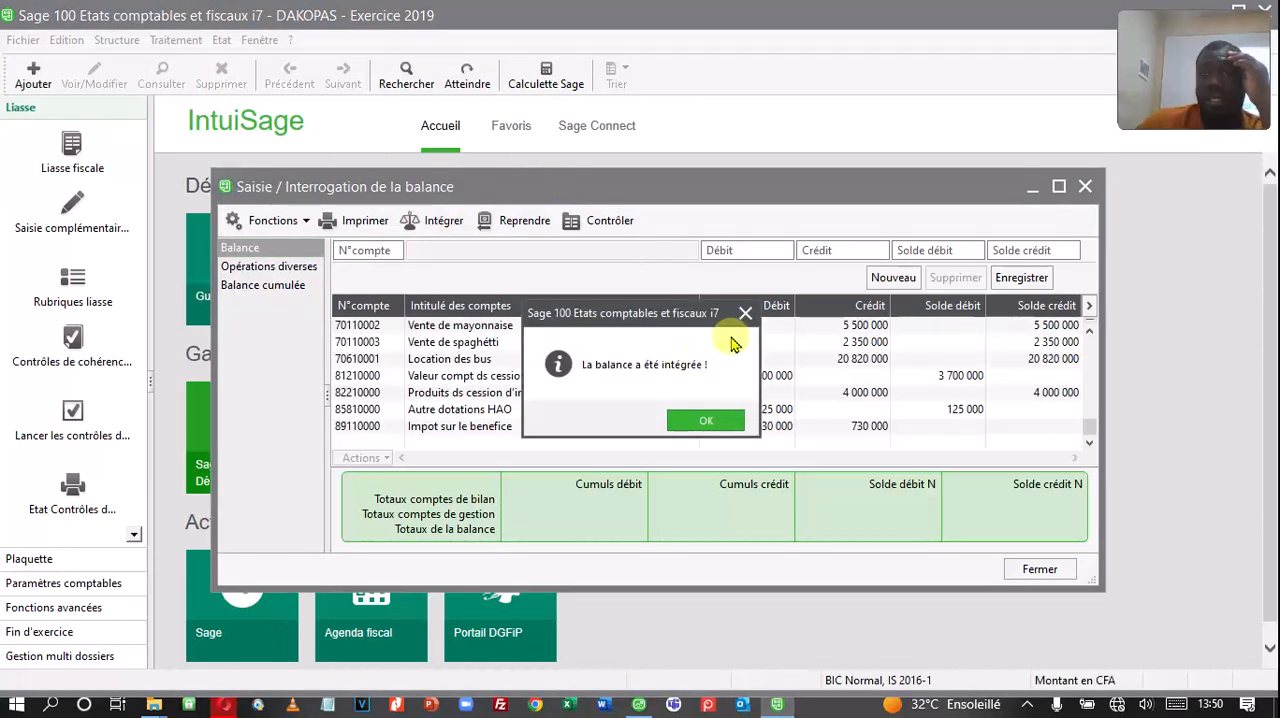
click(738, 424)
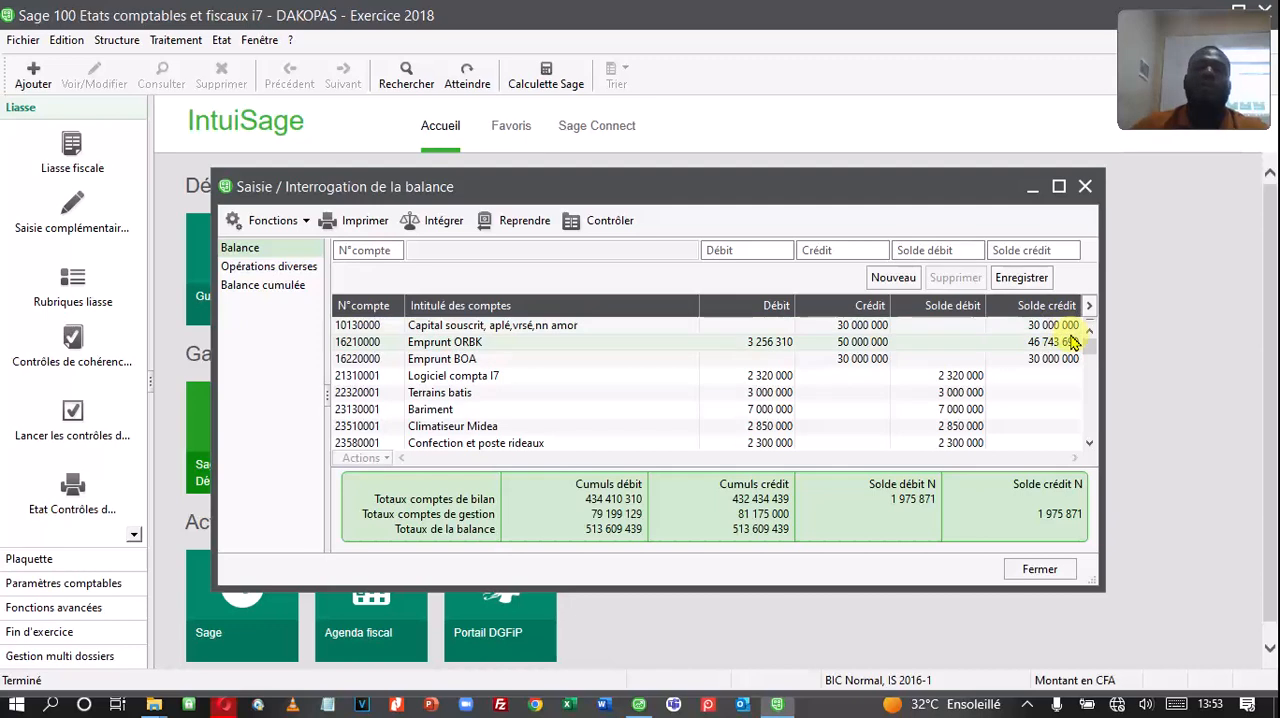
drag(612, 189, 653, 193)
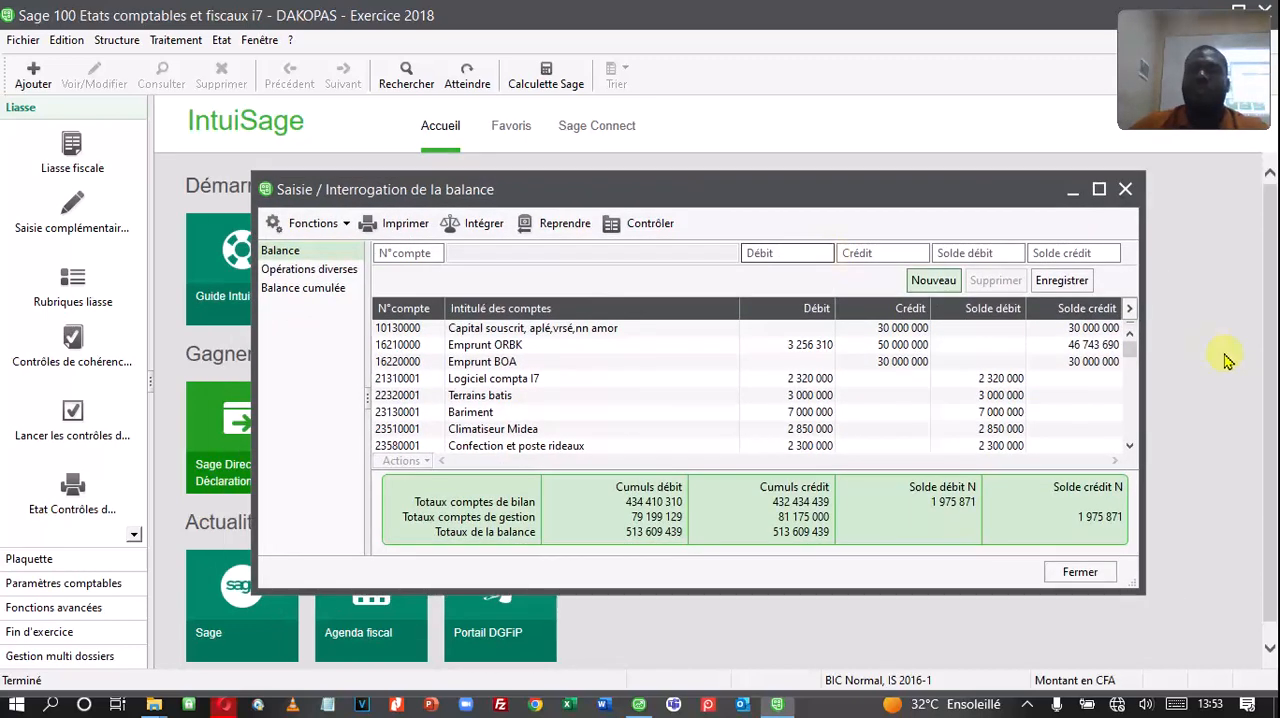
mouse_move(1131, 345)
mouse_down()
mouse_move(1131, 430)
mouse_move(1134, 347)
mouse_up()
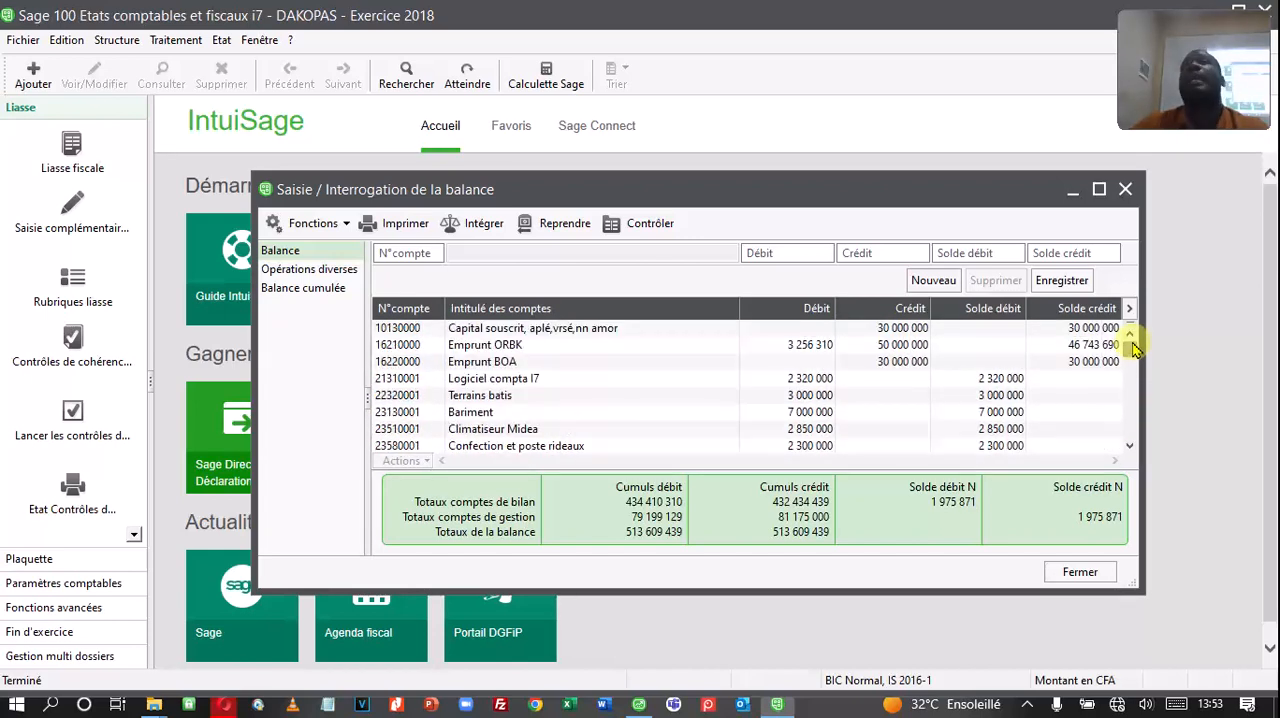